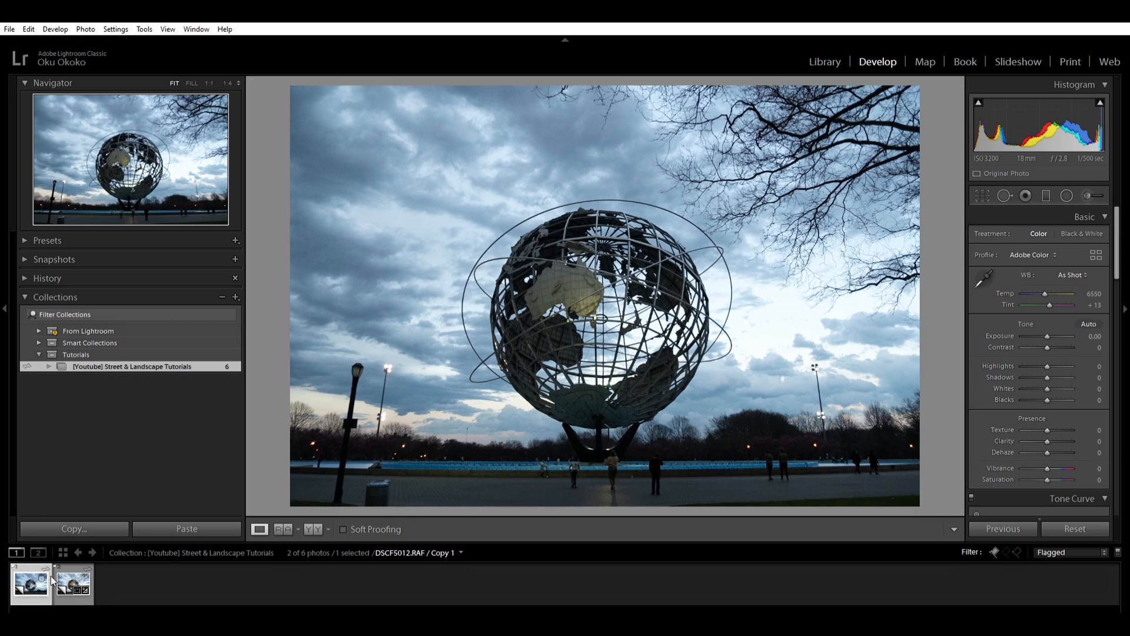
- Compare the unedited Copy 1 of DSCF5012.RAF with the edited Copy 4 by switching between them
{"action": "left_click", "coordinate": [85, 577]}
{"action": "left_click", "coordinate": [63, 587]}
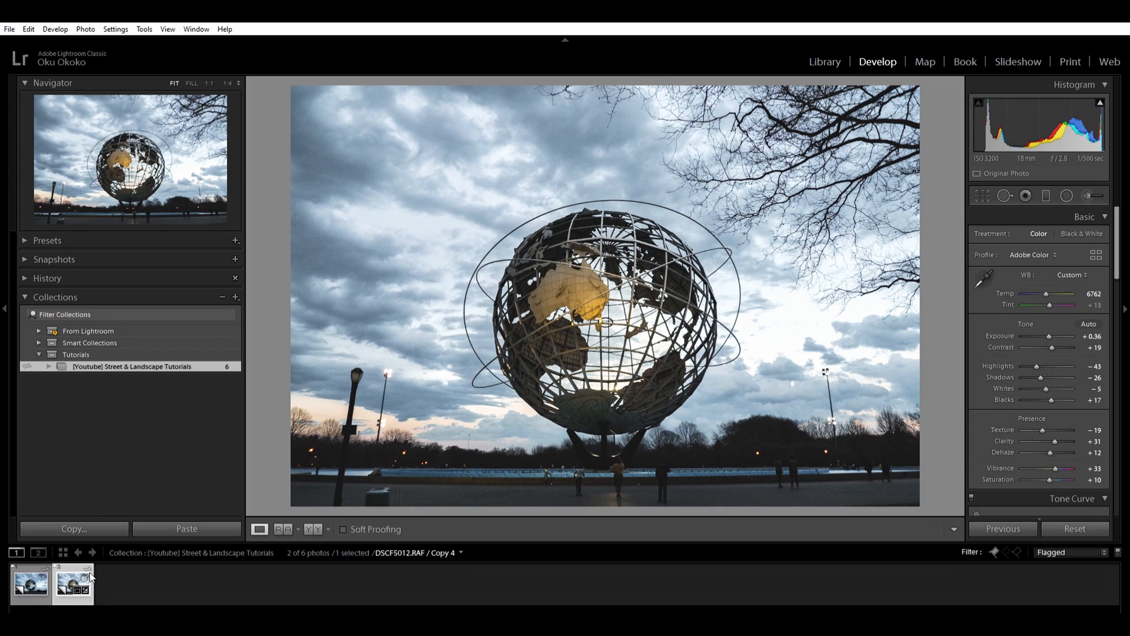
{"action": "left_click", "coordinate": [31, 583]}
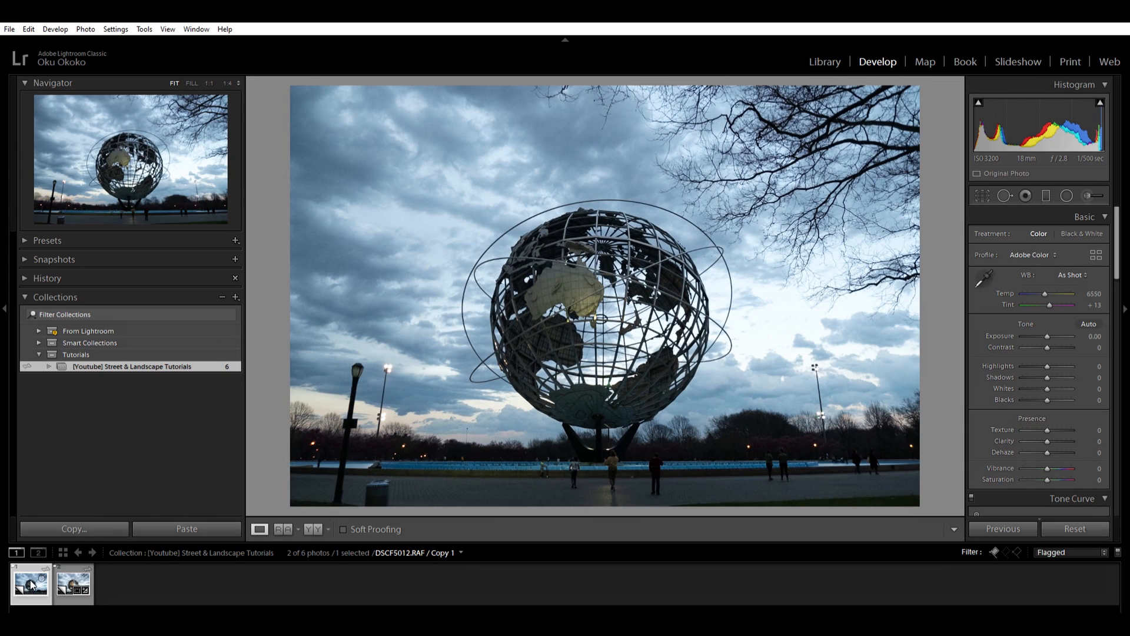
{"action": "left_click", "coordinate": [62, 588]}
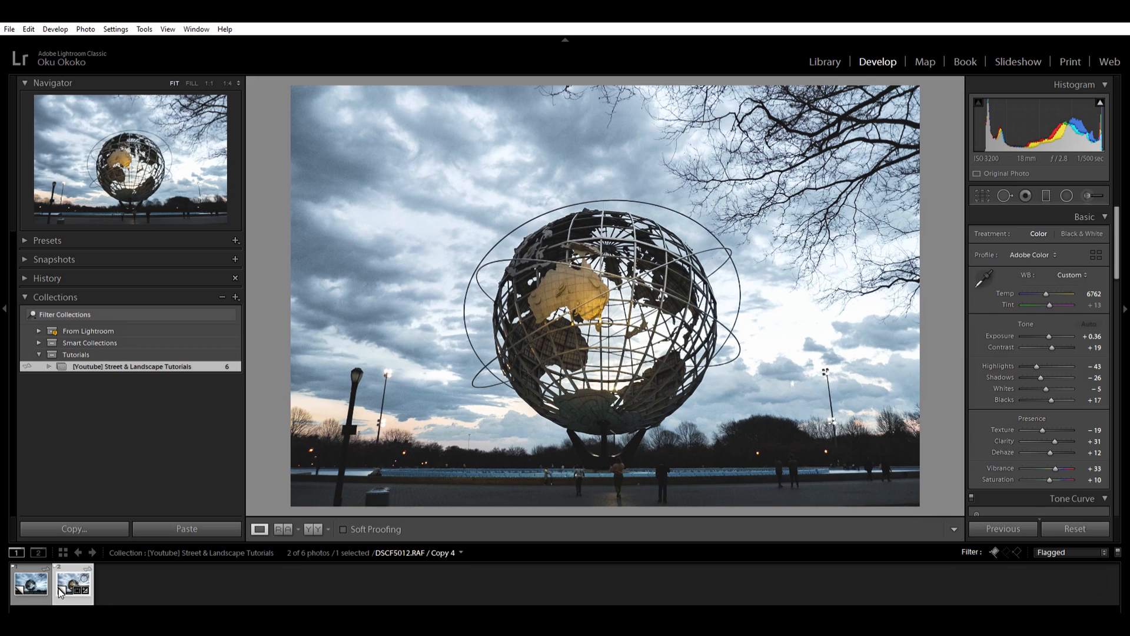
{"action": "left_click", "coordinate": [36, 592]}
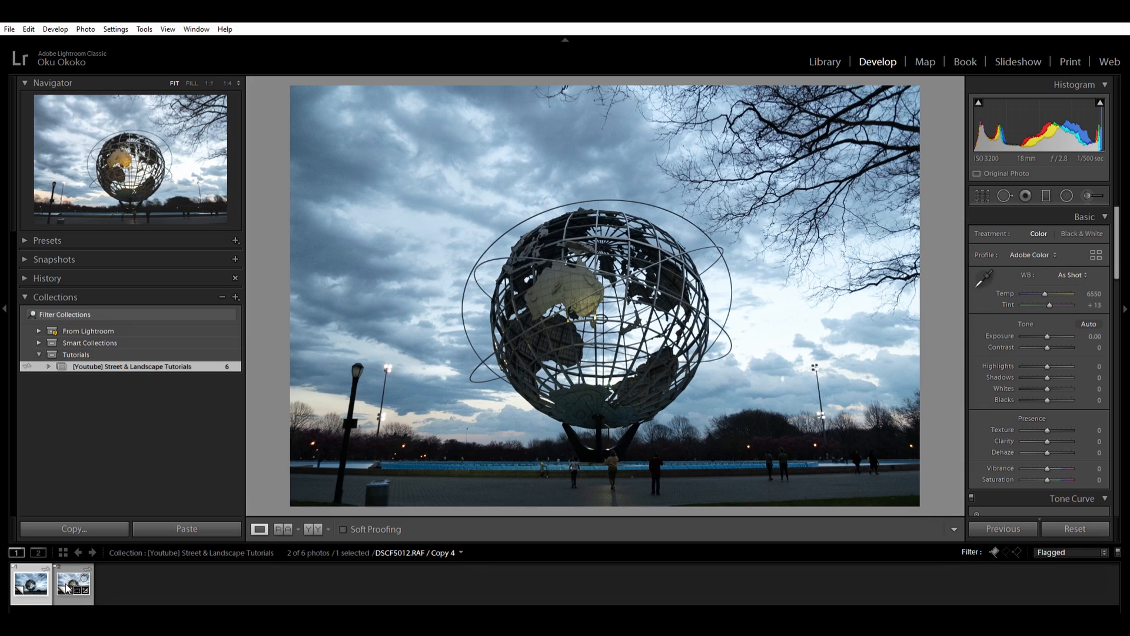
{"action": "left_click", "coordinate": [65, 589]}
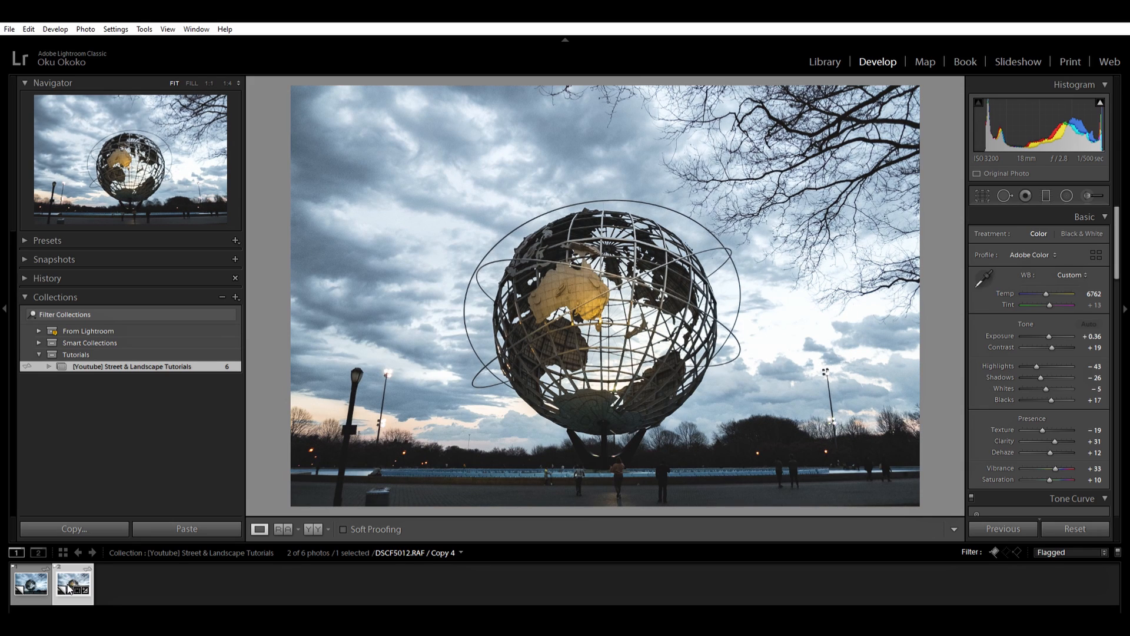
{"action": "left_click", "coordinate": [298, 588]}
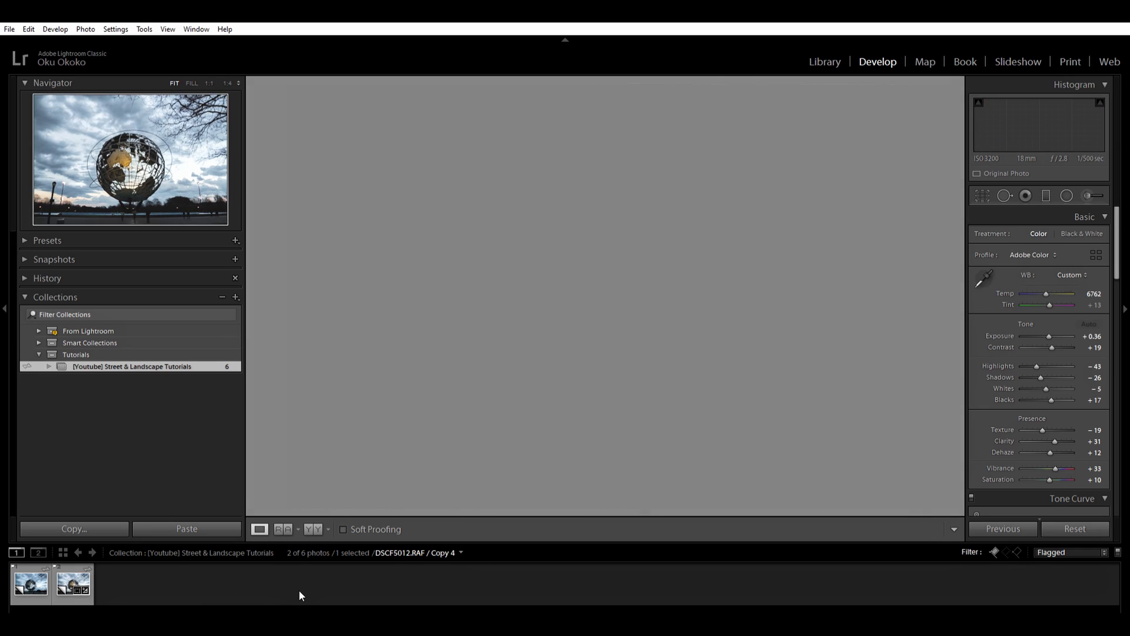
- Reset all develop adjustments on Copy 4 of DSCF5012.RAF and keep that copy selected for editing
{"action": "left_click", "coordinate": [83, 595]}
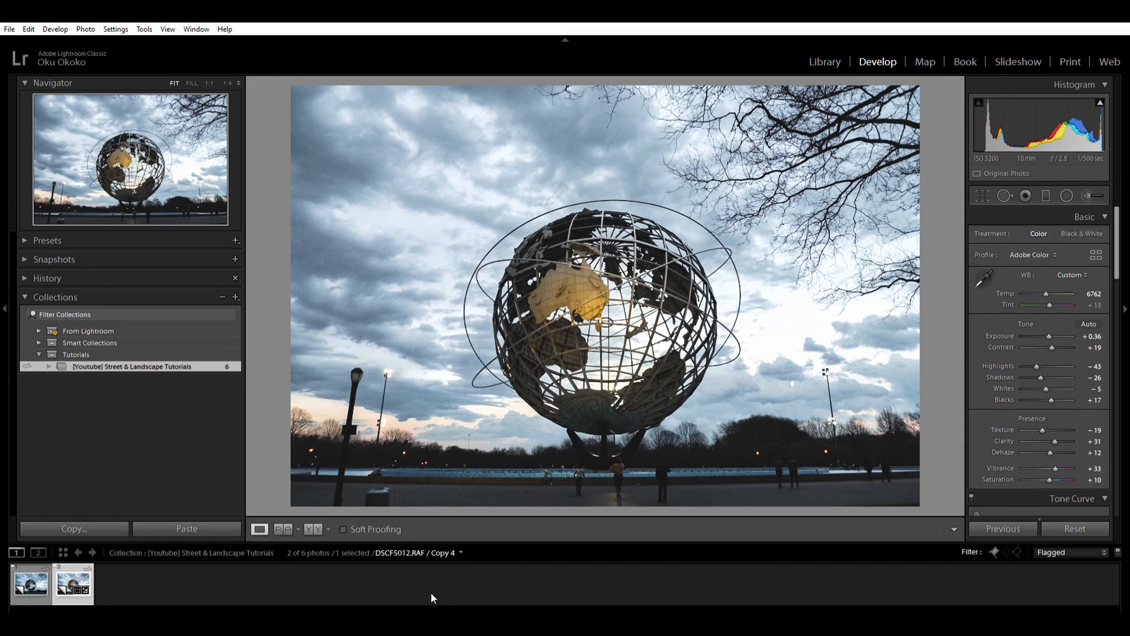
{"action": "left_click", "coordinate": [1077, 527]}
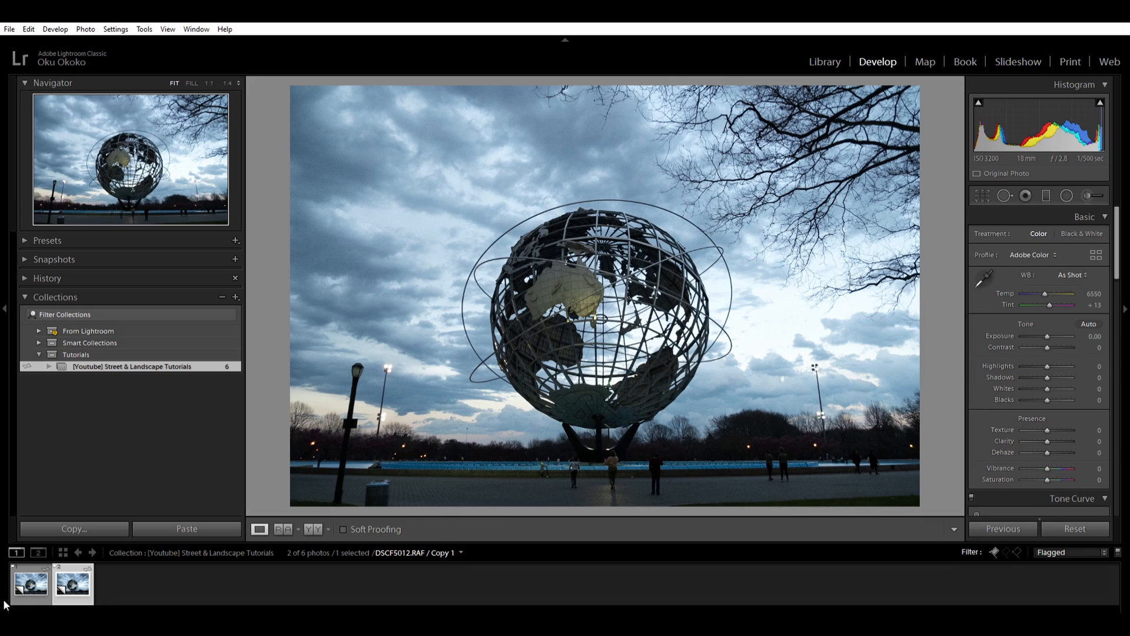
{"action": "left_click", "coordinate": [40, 586]}
{"action": "left_click", "coordinate": [73, 585]}
- Crop the globe photo slightly with the Original aspect ratio and shift the image to centre the globe in the frame
{"action": "scroll", "coordinate": [1067, 459], "scroll_direction": "down", "scroll_amount": 10}
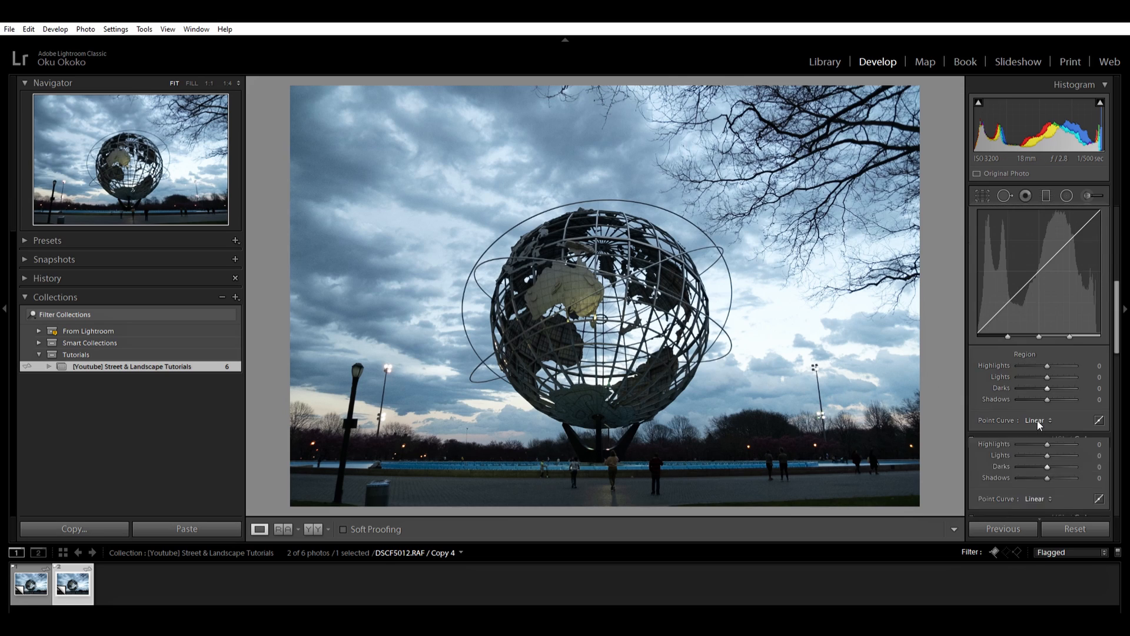
{"action": "scroll", "coordinate": [1034, 422], "scroll_direction": "up", "scroll_amount": 6}
{"action": "scroll", "coordinate": [1016, 352], "scroll_direction": "up", "scroll_amount": 4}
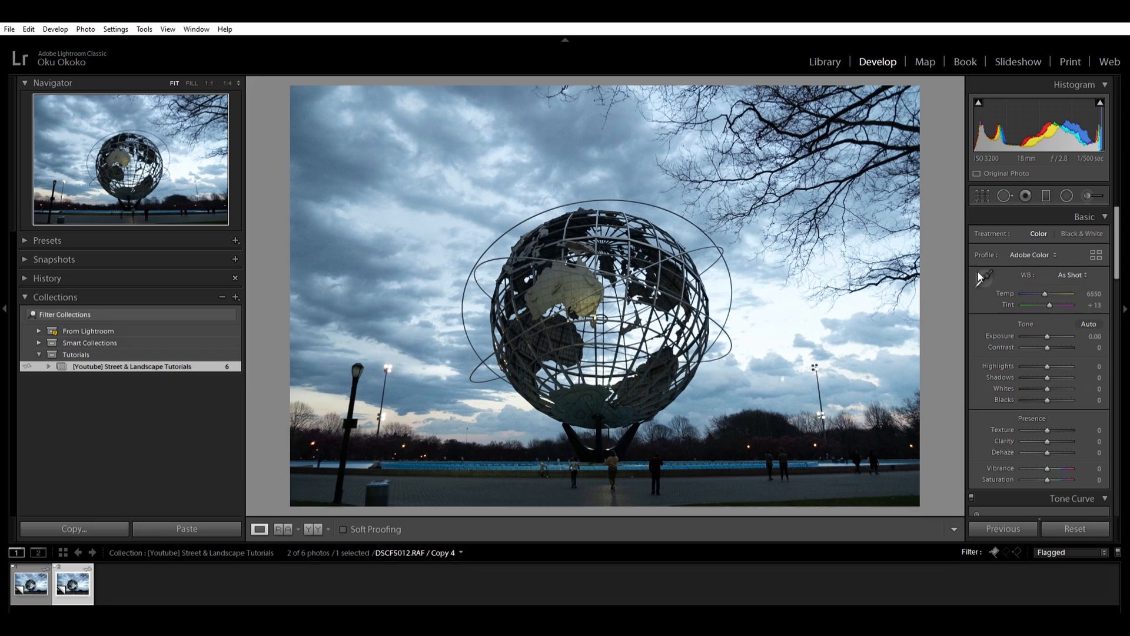
{"action": "left_click", "coordinate": [982, 195]}
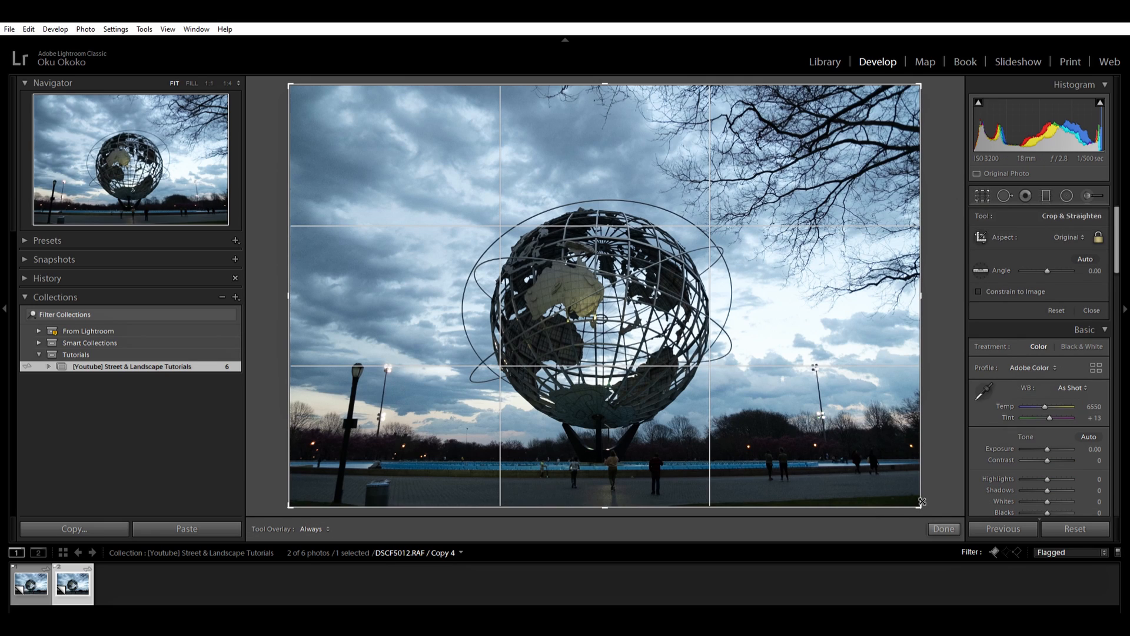
{"action": "mouse_move", "coordinate": [922, 501]}
{"action": "left_mouse_down"}
{"action": "mouse_move", "coordinate": [884, 502]}
{"action": "mouse_move", "coordinate": [918, 493]}
{"action": "left_mouse_up"}
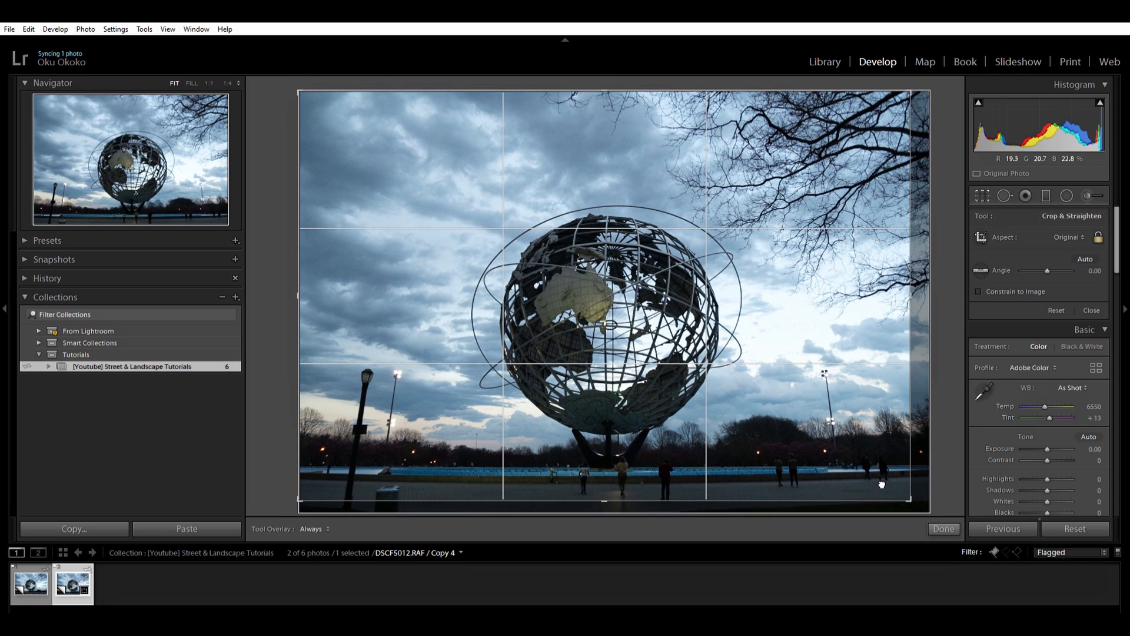
{"action": "left_click_drag", "start_coordinate": [881, 484], "coordinate": [875, 484]}
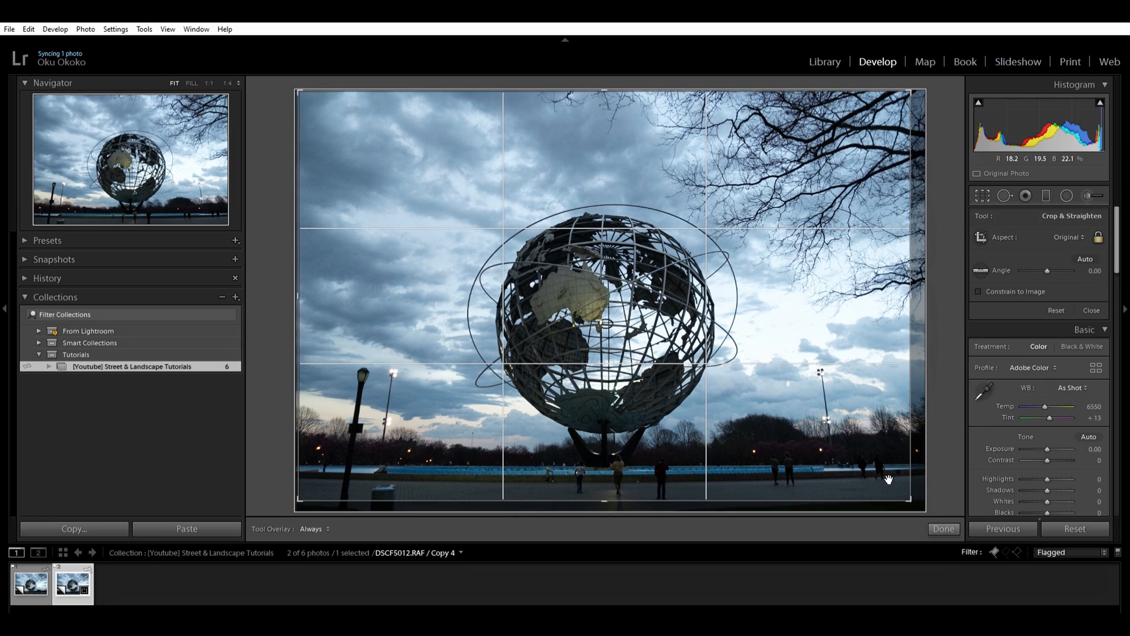
{"action": "left_click_drag", "start_coordinate": [888, 479], "coordinate": [888, 478]}
{"action": "left_click", "coordinate": [942, 528]}
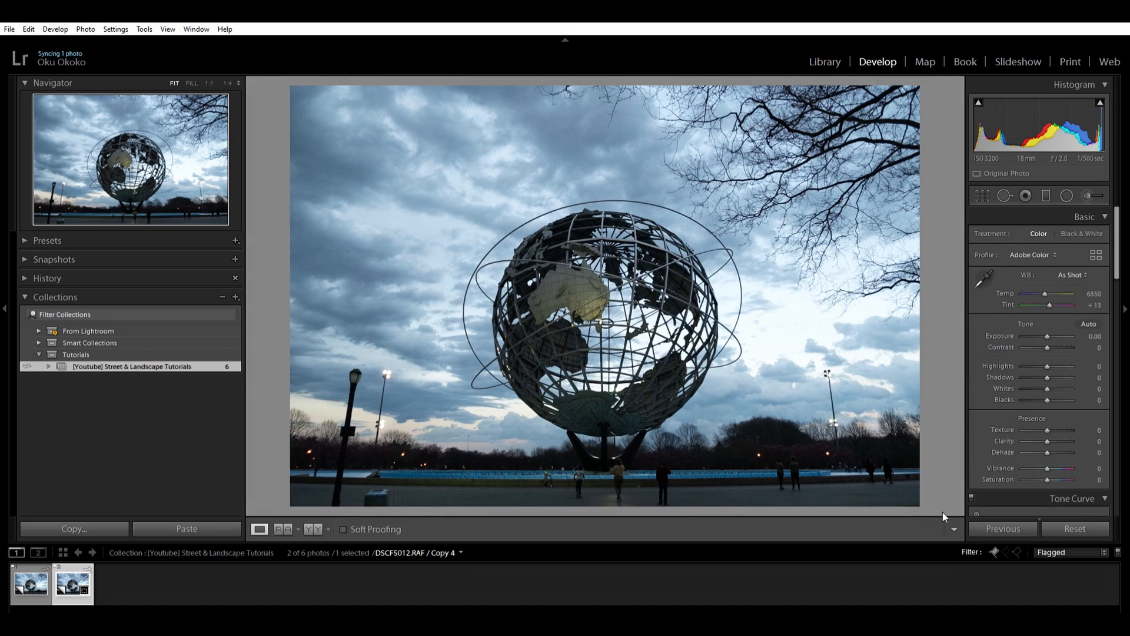
- Reopen the crop and nudge the photo slightly within the frame to fine-tune the globe's placement
{"action": "left_click", "coordinate": [983, 196]}
{"action": "left_click_drag", "start_coordinate": [761, 463], "coordinate": [759, 461]}
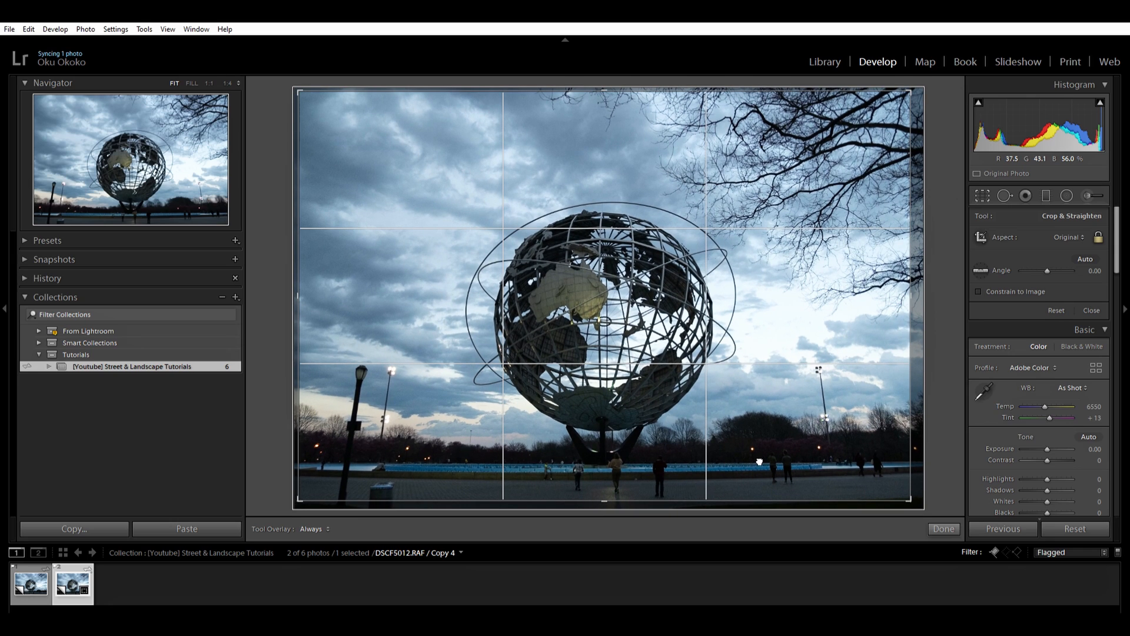
{"action": "left_click", "coordinate": [944, 528]}
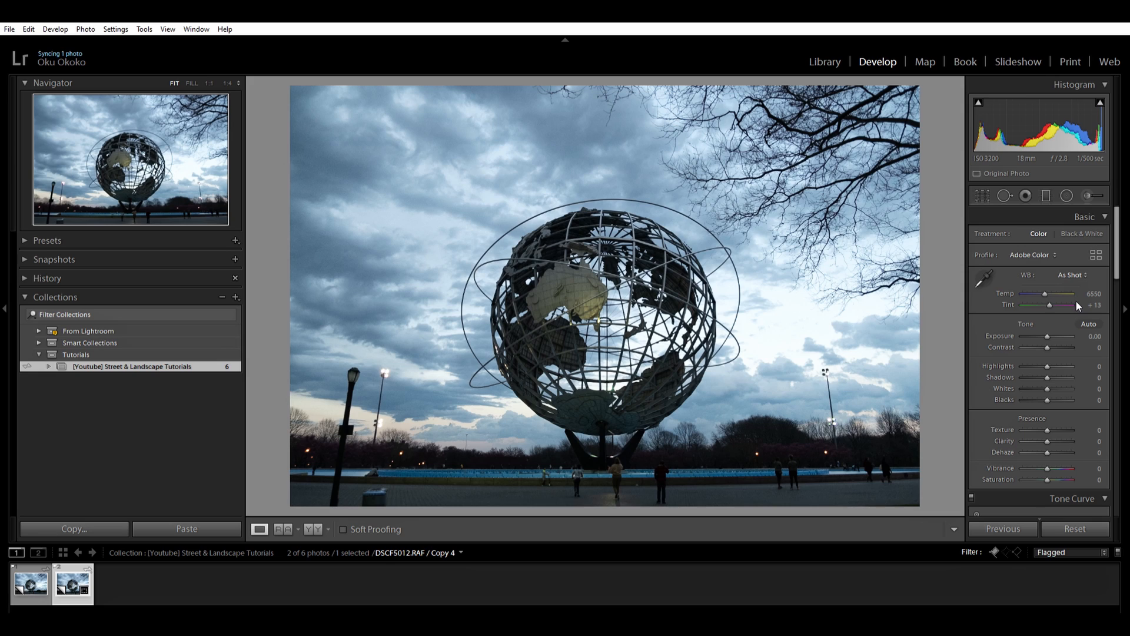
- Try the Daylight, Tungsten and Flash white balance presets on the photo, and restore As Shot
{"action": "left_click", "coordinate": [1054, 304]}
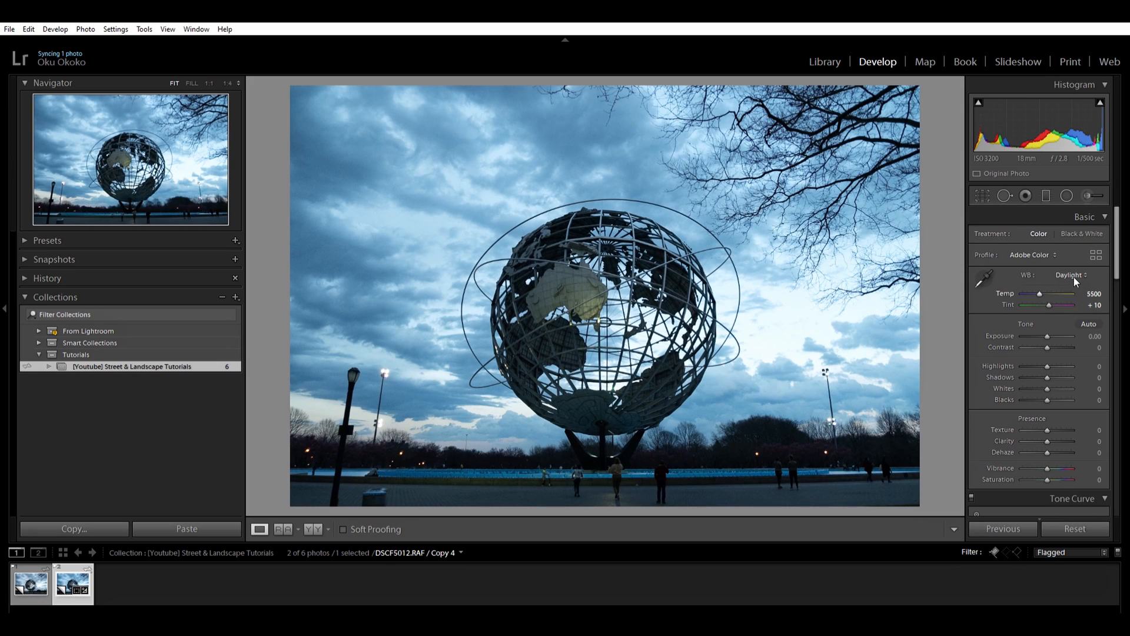
{"action": "left_click", "coordinate": [1036, 342]}
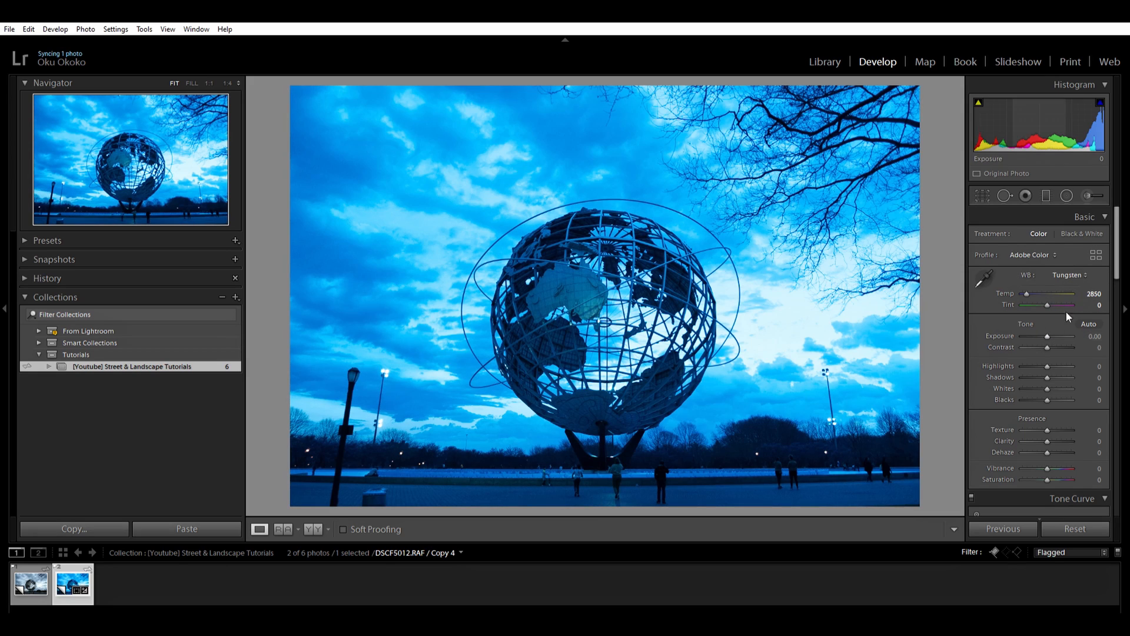
{"action": "left_click", "coordinate": [1033, 369]}
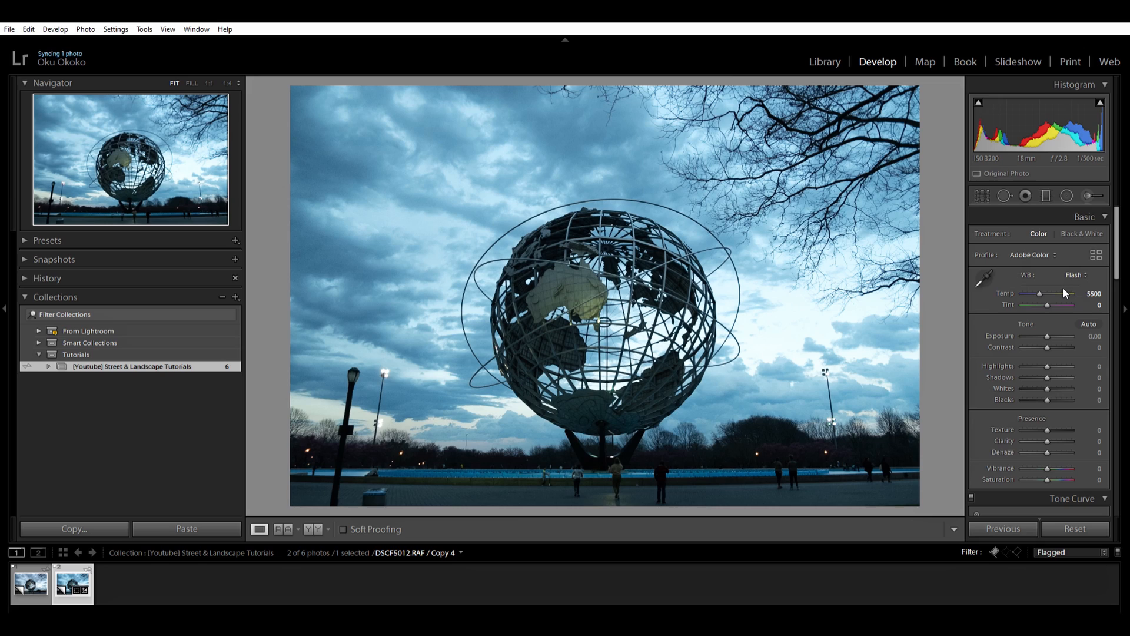
{"action": "key", "text": "ctrl+z"}
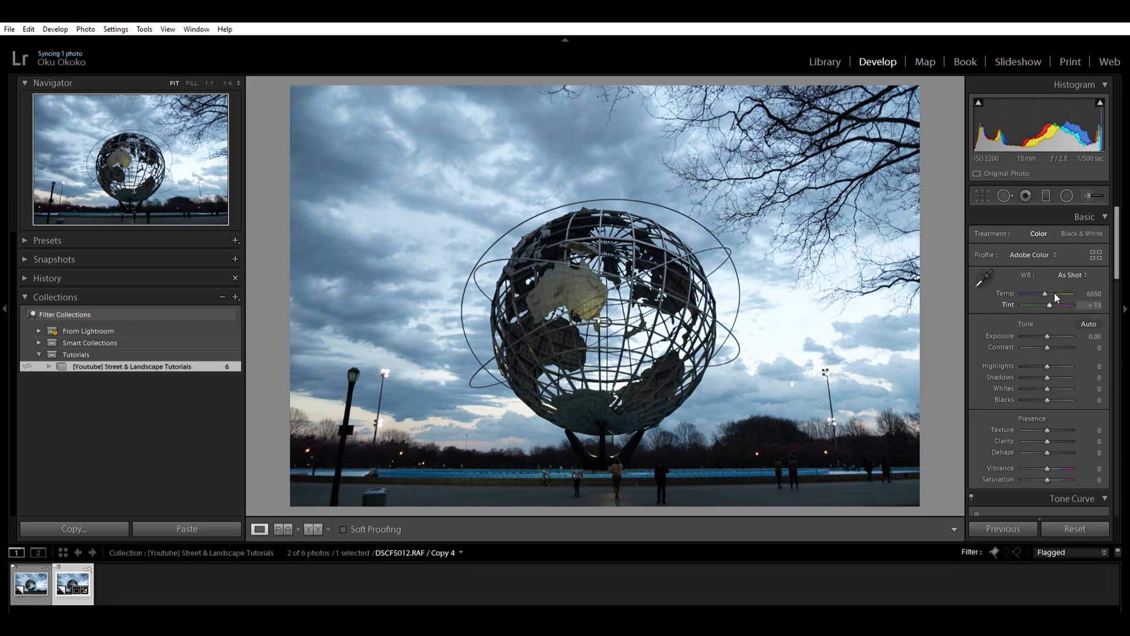
- Set the white balance temperature to 6405 and the exposure to +0.24
{"action": "left_click_drag", "start_coordinate": [1043, 284], "coordinate": [1042, 286]}
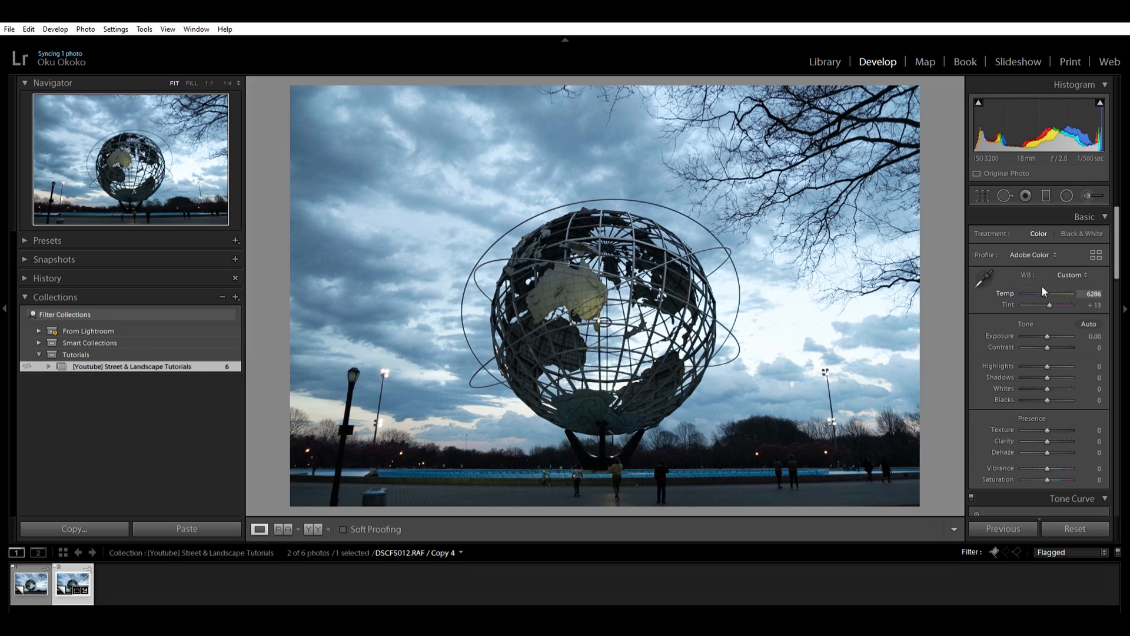
{"action": "left_click_drag", "start_coordinate": [1041, 286], "coordinate": [1043, 286]}
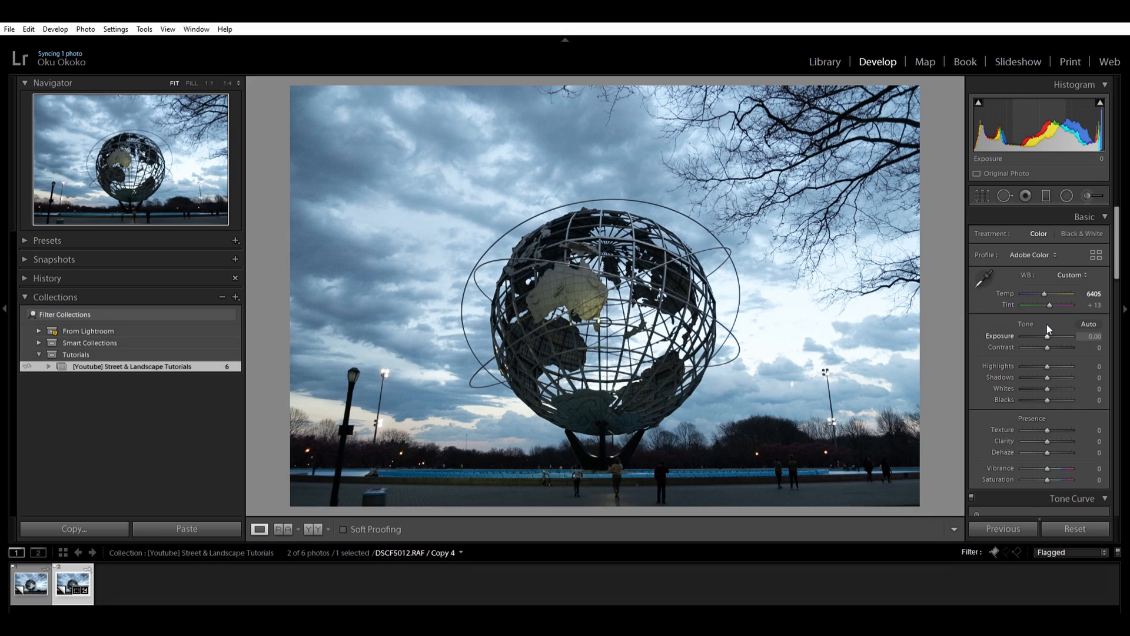
{"action": "left_click_drag", "start_coordinate": [1046, 324], "coordinate": [1055, 334]}
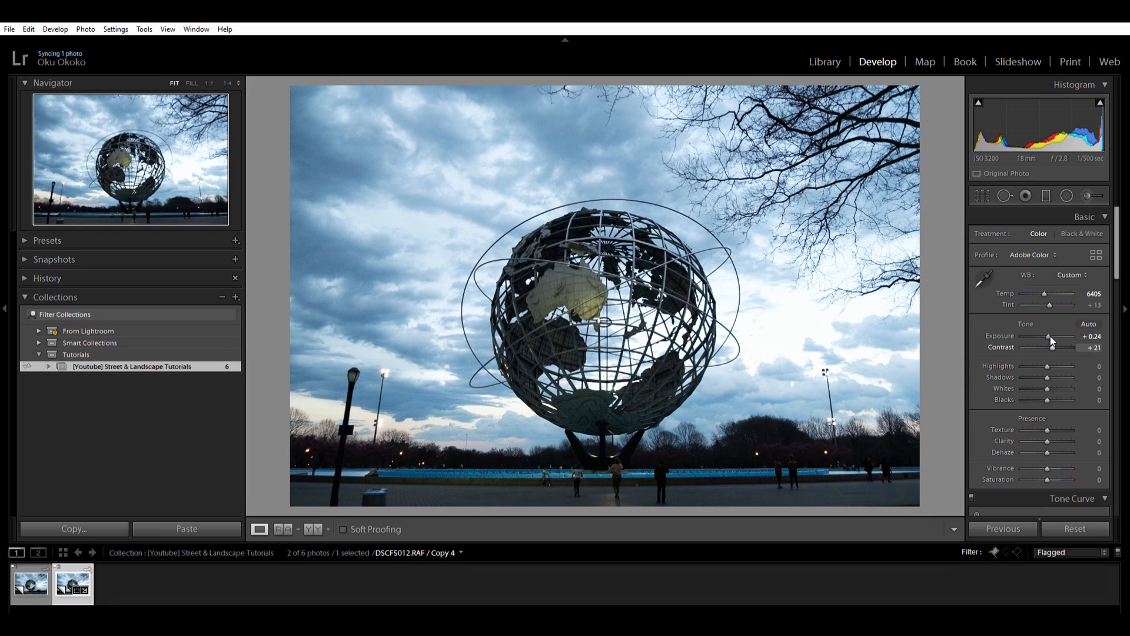
- Try extreme tones with contrast at +79 and shadows at −60, and reset both to 0
{"action": "mouse_move", "coordinate": [1055, 338]}
{"action": "left_mouse_down"}
{"action": "mouse_move", "coordinate": [1079, 337]}
{"action": "mouse_move", "coordinate": [1069, 340]}
{"action": "left_mouse_up"}
{"action": "left_click_drag", "start_coordinate": [1047, 376], "coordinate": [1034, 370]}
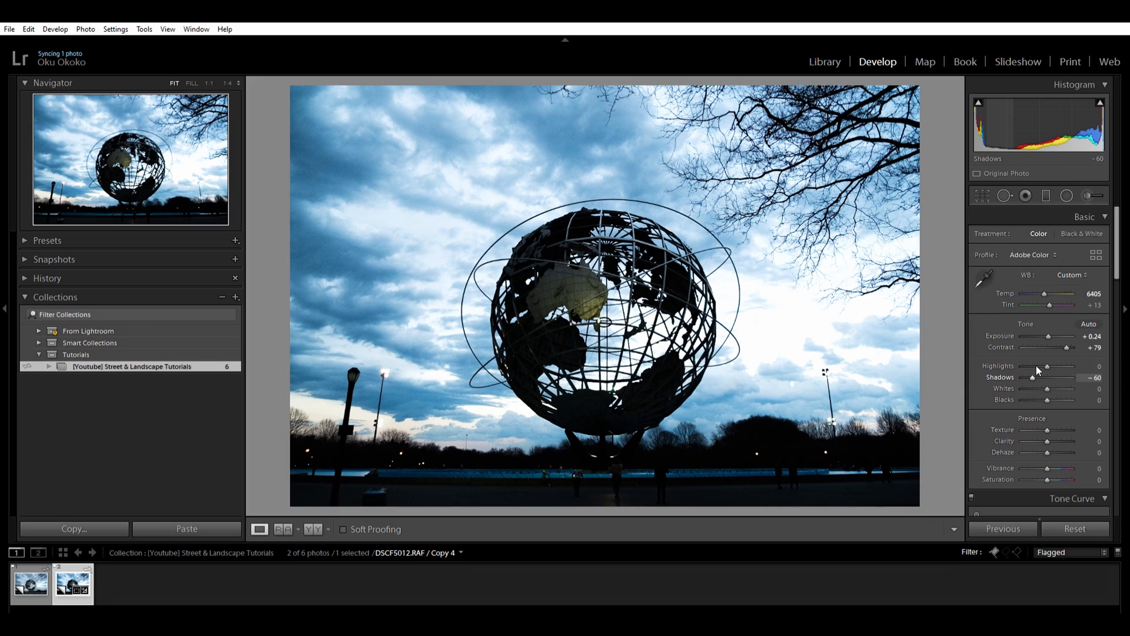
{"action": "left_click_drag", "start_coordinate": [1036, 369], "coordinate": [1050, 365]}
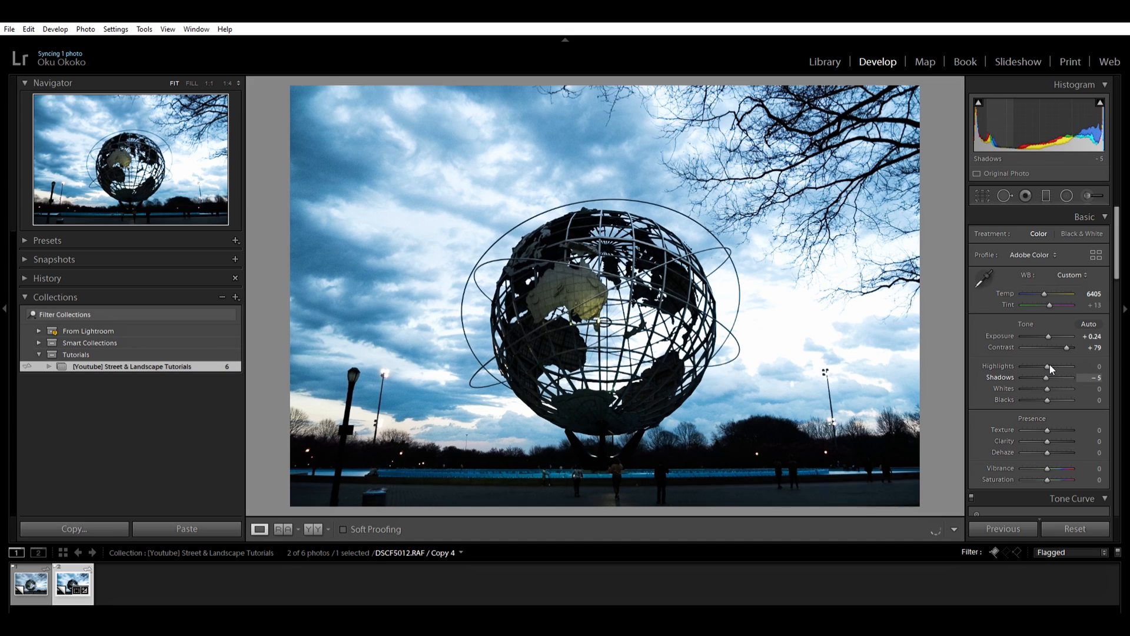
{"action": "double_click", "coordinate": [1067, 347]}
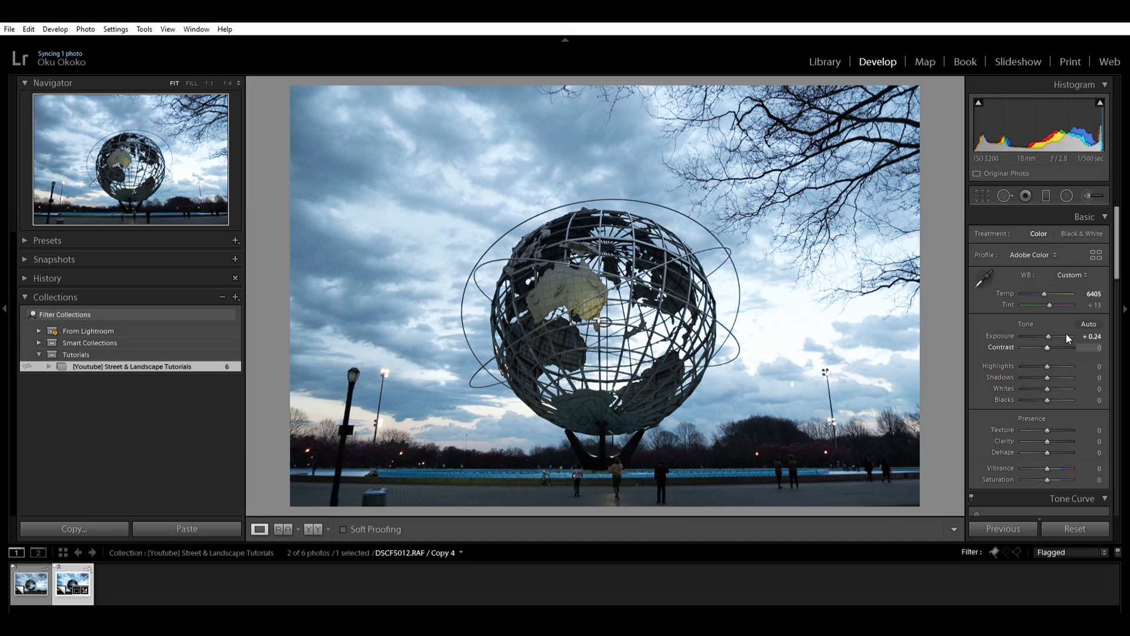
- Set the contrast to +29 and, after trying −100, the highlights to −40 to recover sky detail
{"action": "left_click_drag", "start_coordinate": [1047, 347], "coordinate": [1056, 336]}
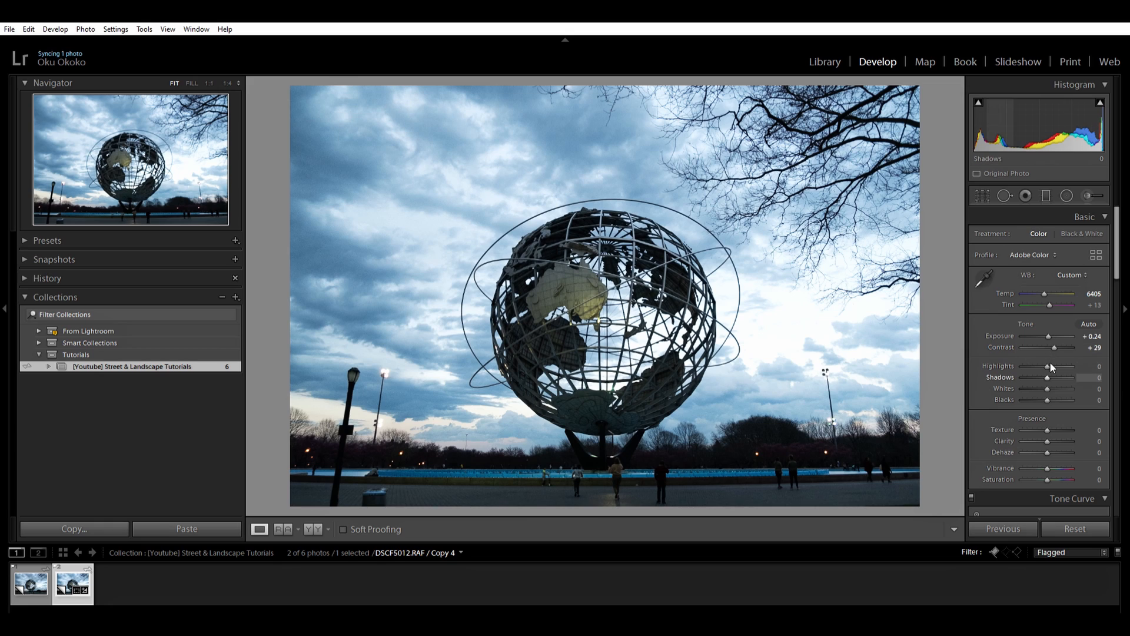
{"action": "left_click_drag", "start_coordinate": [1045, 355], "coordinate": [1039, 353]}
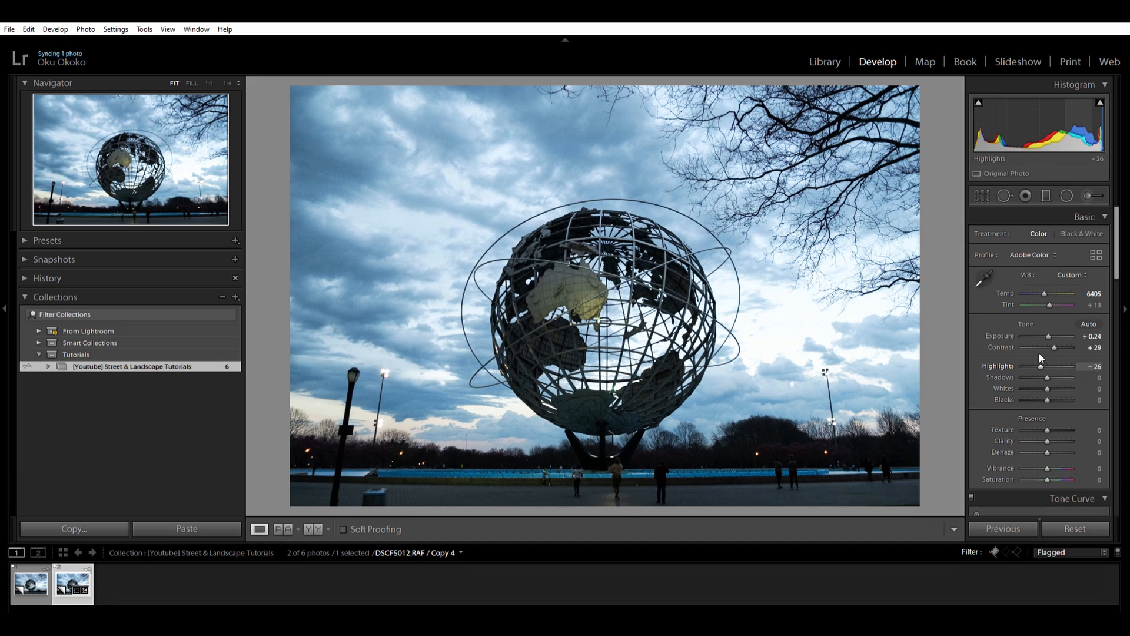
{"action": "left_click_drag", "start_coordinate": [1042, 354], "coordinate": [1020, 358]}
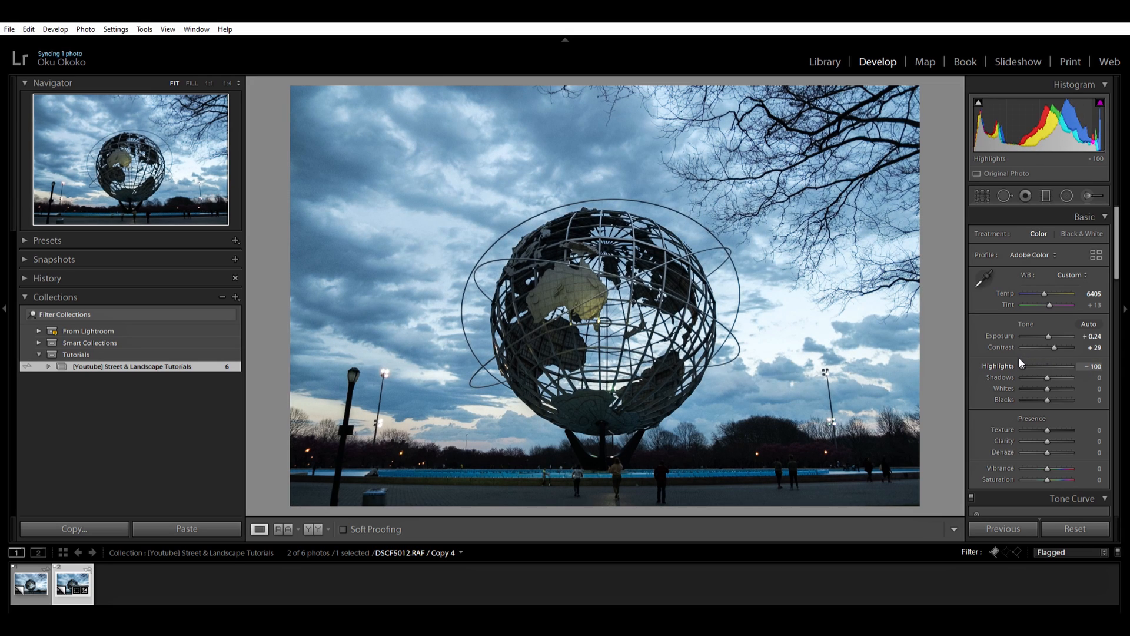
{"action": "left_click_drag", "start_coordinate": [1019, 358], "coordinate": [1018, 358]}
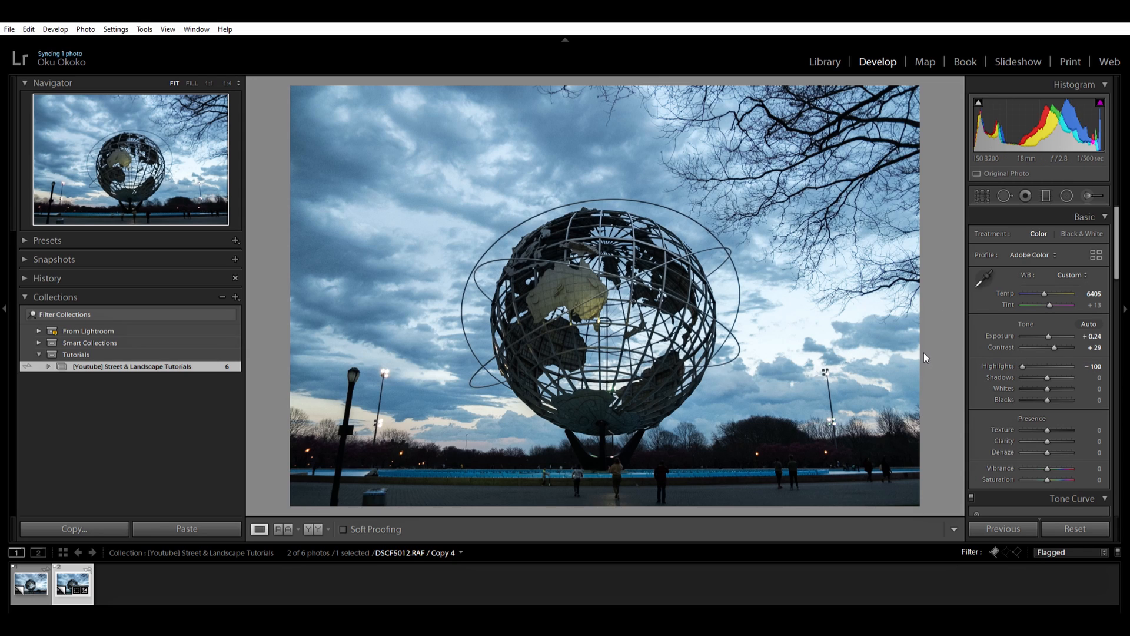
{"action": "mouse_move", "coordinate": [1022, 357]}
{"action": "left_mouse_down"}
{"action": "mouse_move", "coordinate": [1072, 356]}
{"action": "mouse_move", "coordinate": [1041, 355]}
{"action": "left_mouse_up"}
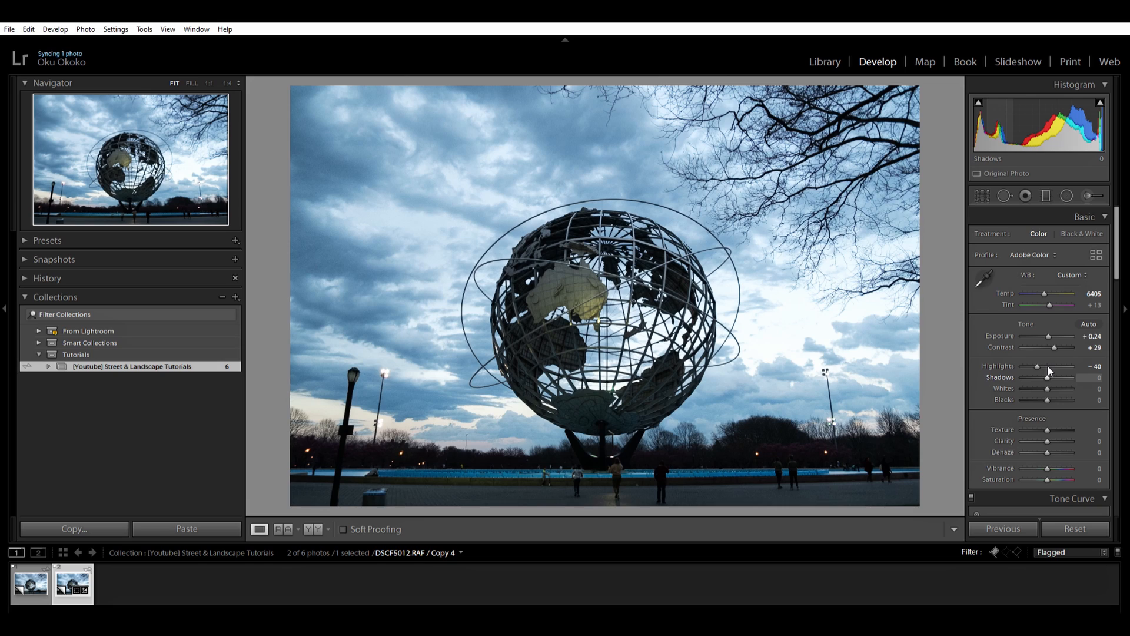
- Set the shadows to −19 and the whites to +17
{"action": "left_click_drag", "start_coordinate": [1047, 366], "coordinate": [1044, 368]}
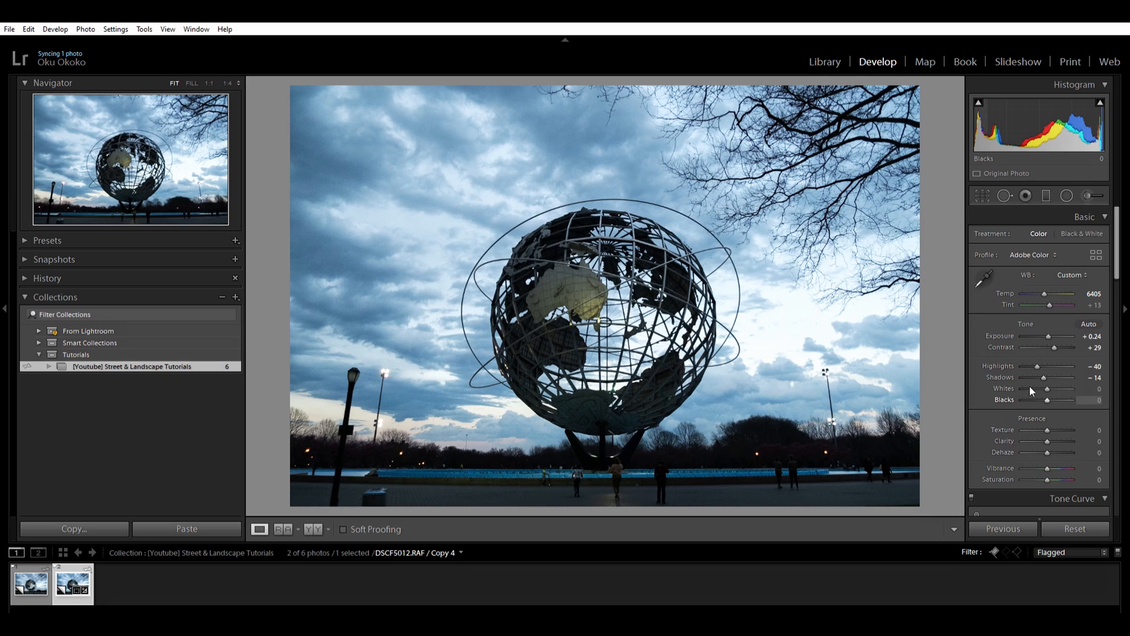
{"action": "left_click_drag", "start_coordinate": [1043, 368], "coordinate": [1040, 368]}
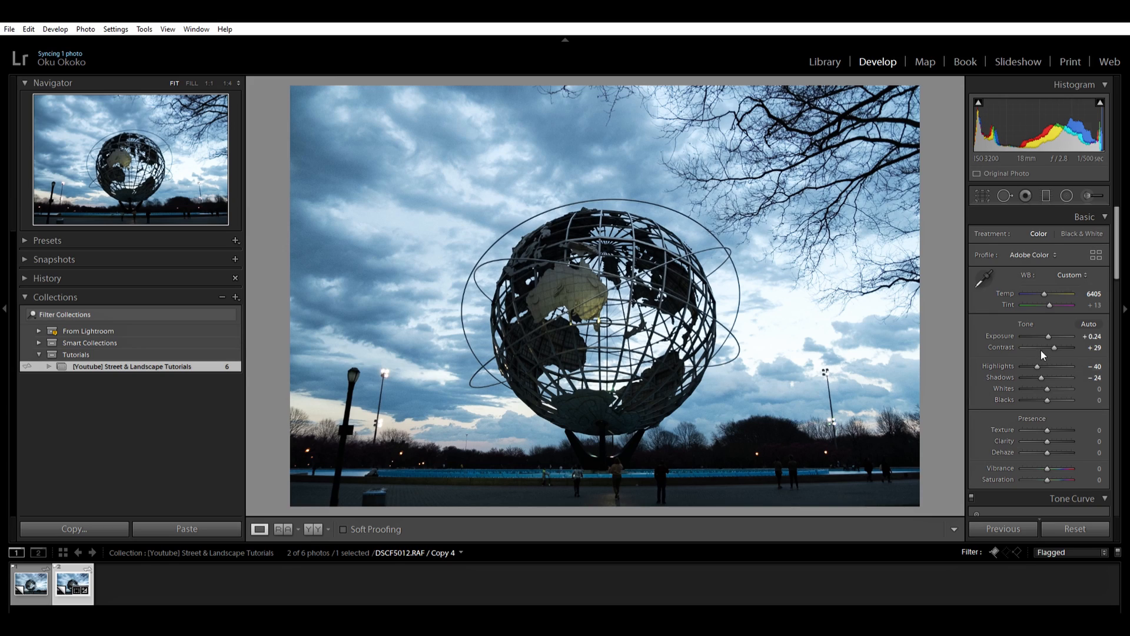
{"action": "left_click_drag", "start_coordinate": [1041, 369], "coordinate": [1044, 369]}
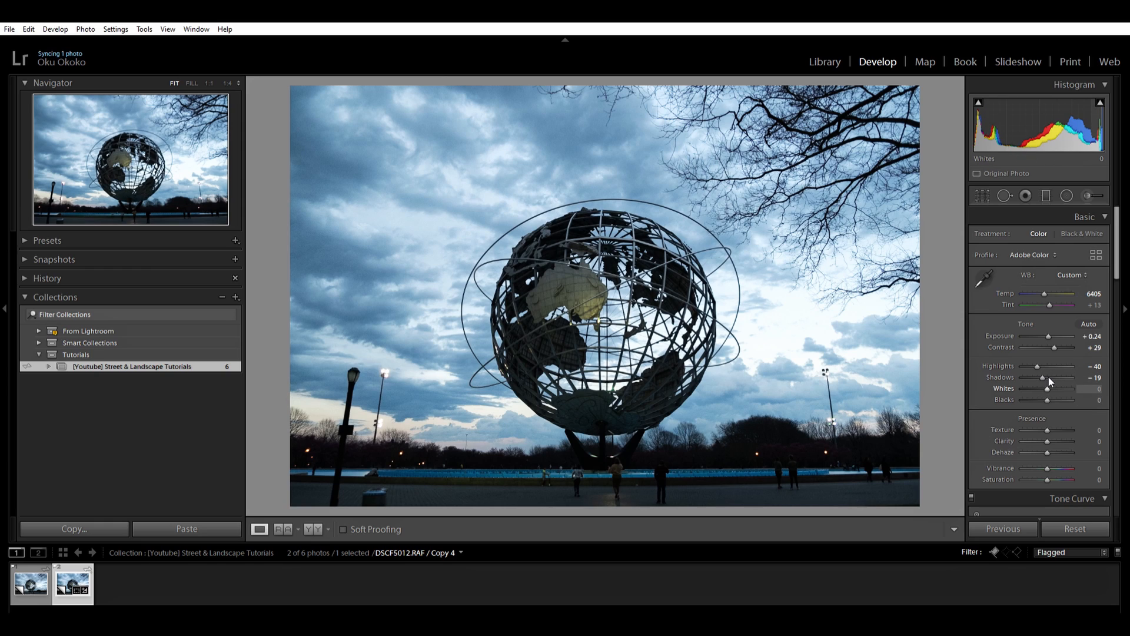
{"action": "left_click_drag", "start_coordinate": [1047, 377], "coordinate": [1053, 376]}
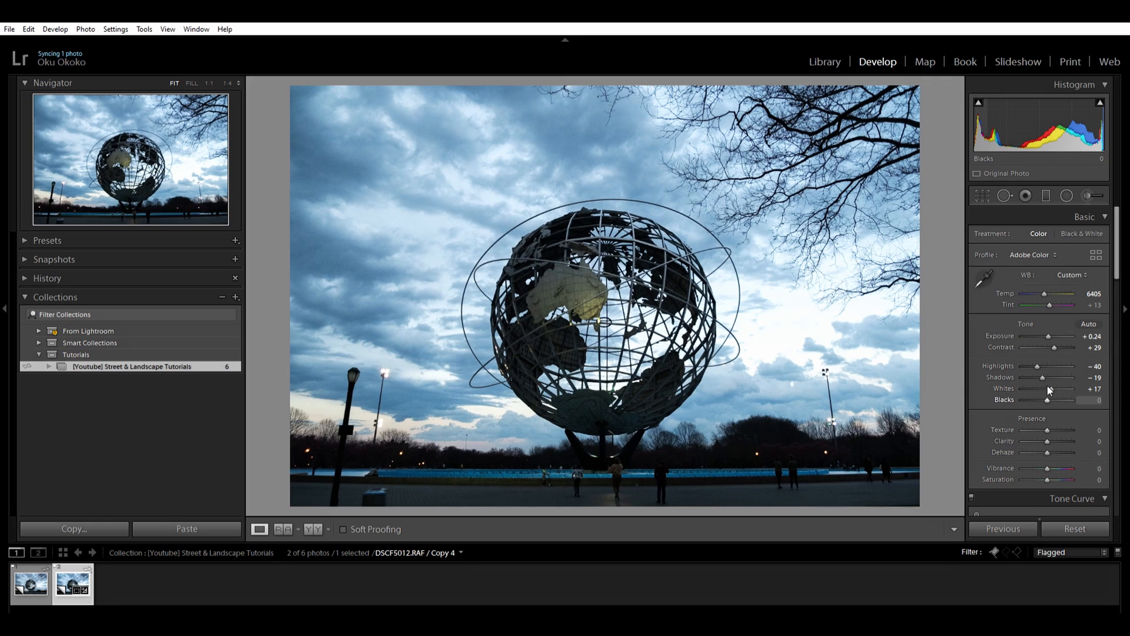
- Set the blacks to −7 and, after trying +88, the texture to −12
{"action": "left_click_drag", "start_coordinate": [1045, 386], "coordinate": [1044, 393]}
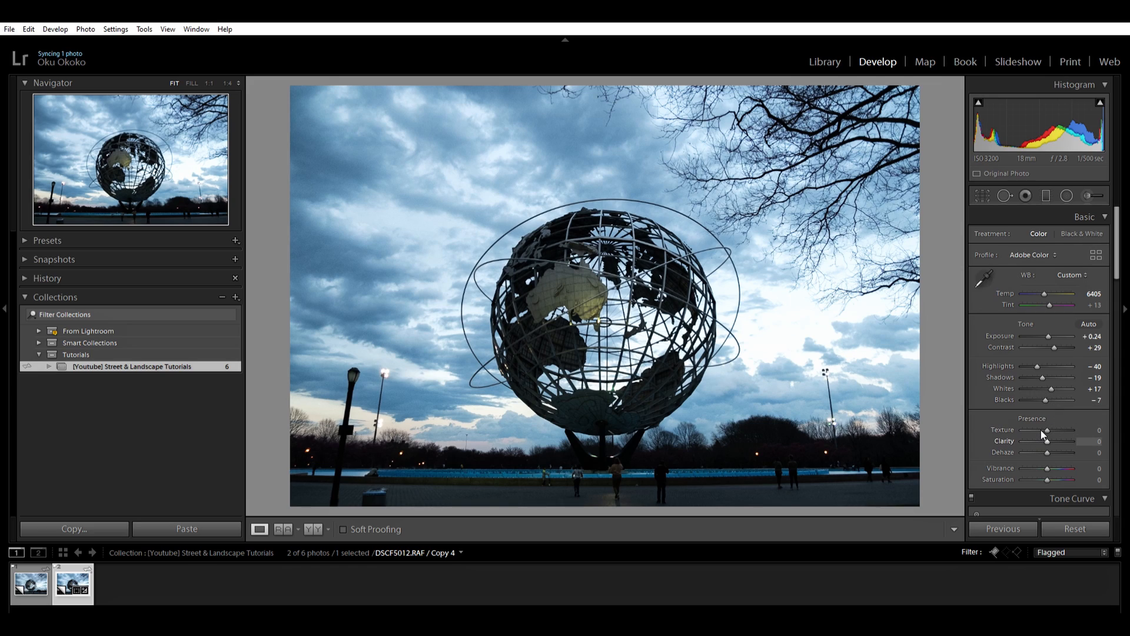
{"action": "left_click_drag", "start_coordinate": [1048, 418], "coordinate": [1045, 418]}
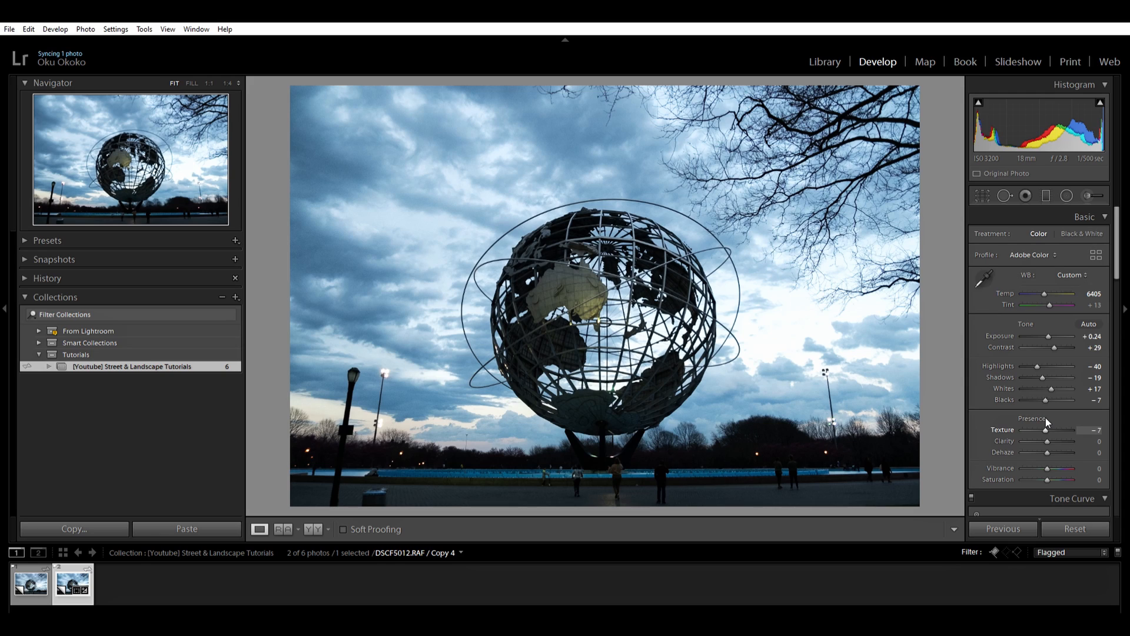
{"action": "left_click_drag", "start_coordinate": [1046, 418], "coordinate": [1069, 411]}
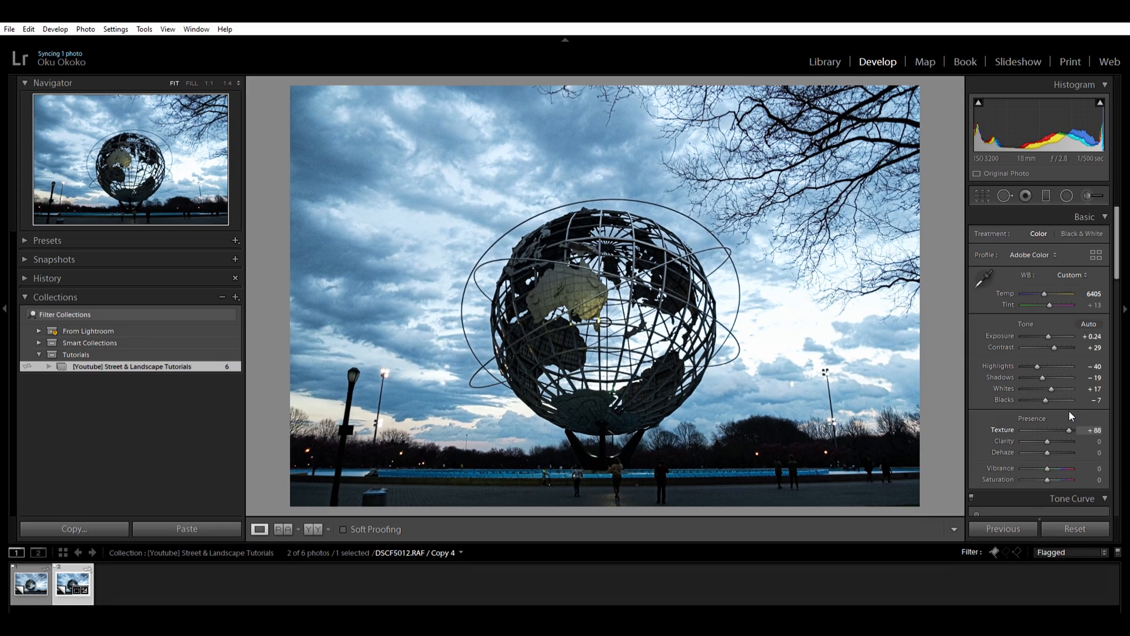
{"action": "left_click_drag", "start_coordinate": [1065, 415], "coordinate": [1045, 423]}
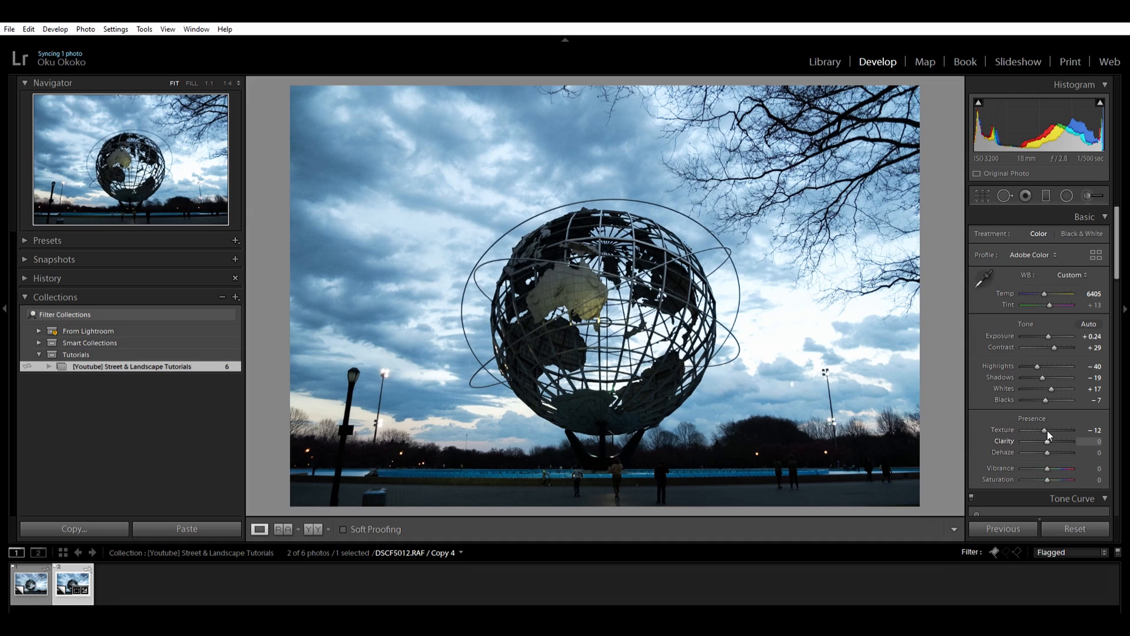
- Set the clarity to +19 and the dehaze to +5
{"action": "scroll", "coordinate": [1046, 435], "scroll_direction": "up", "scroll_amount": 2}
{"action": "scroll", "coordinate": [1047, 435], "scroll_direction": "up", "scroll_amount": 3}
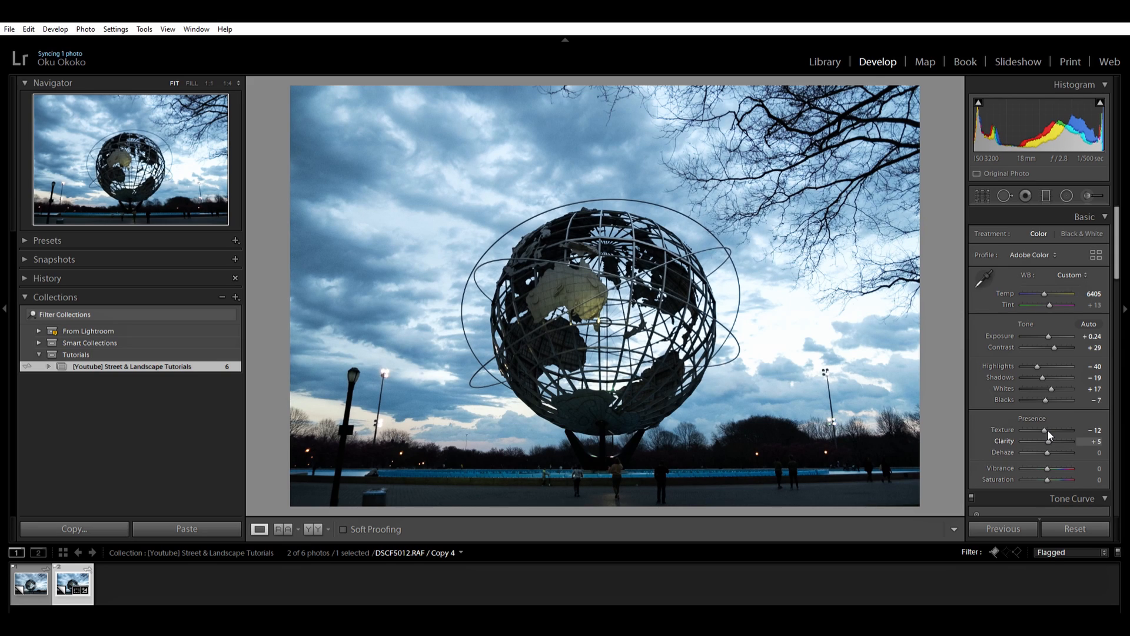
{"action": "mouse_move", "coordinate": [1045, 429]}
{"action": "left_mouse_down"}
{"action": "mouse_move", "coordinate": [1022, 432]}
{"action": "mouse_move", "coordinate": [1051, 432]}
{"action": "left_mouse_up"}
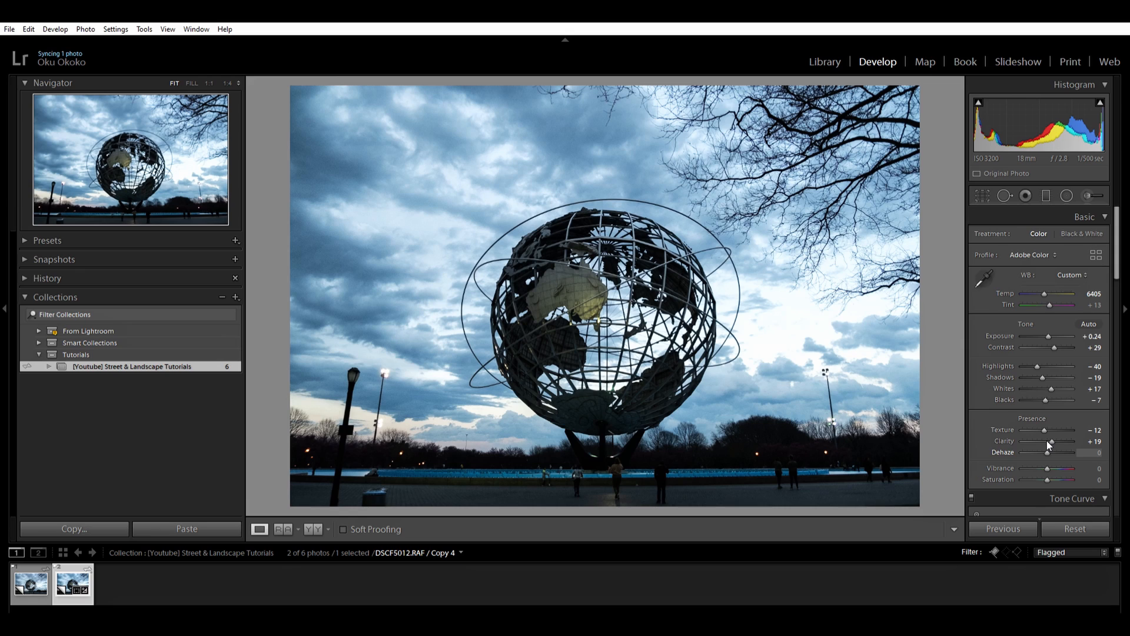
{"action": "left_click_drag", "start_coordinate": [1047, 441], "coordinate": [1047, 441]}
{"action": "left_click_drag", "start_coordinate": [1049, 441], "coordinate": [1050, 442]}
- Set the vibrance to +17 and the saturation to +5
{"action": "left_click_drag", "start_coordinate": [1117, 252], "coordinate": [1117, 273]}
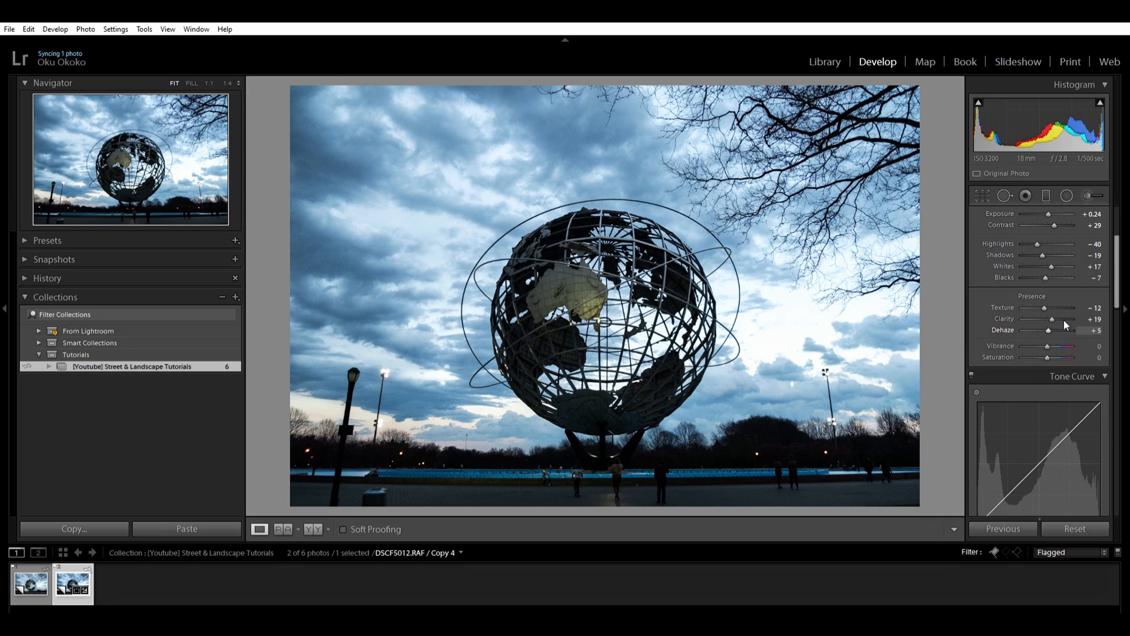
{"action": "left_click_drag", "start_coordinate": [1048, 334], "coordinate": [1052, 334]}
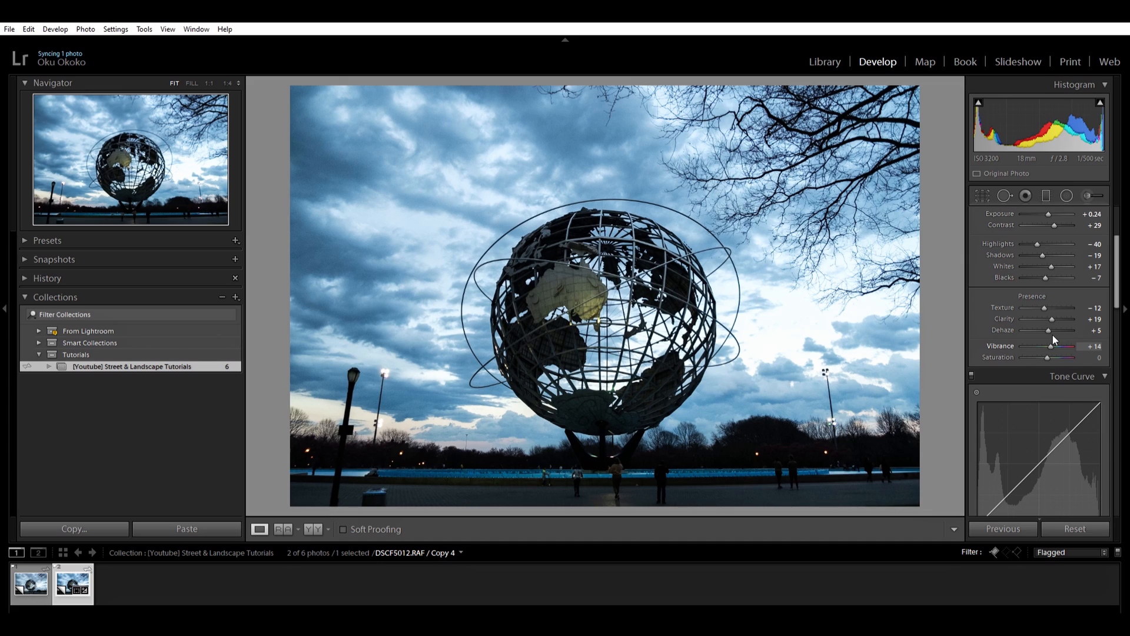
{"action": "left_click_drag", "start_coordinate": [1052, 334], "coordinate": [1053, 334]}
{"action": "mouse_move", "coordinate": [1048, 357]}
{"action": "left_mouse_down"}
{"action": "mouse_move", "coordinate": [1058, 341]}
{"action": "mouse_move", "coordinate": [1047, 344]}
{"action": "left_mouse_up"}
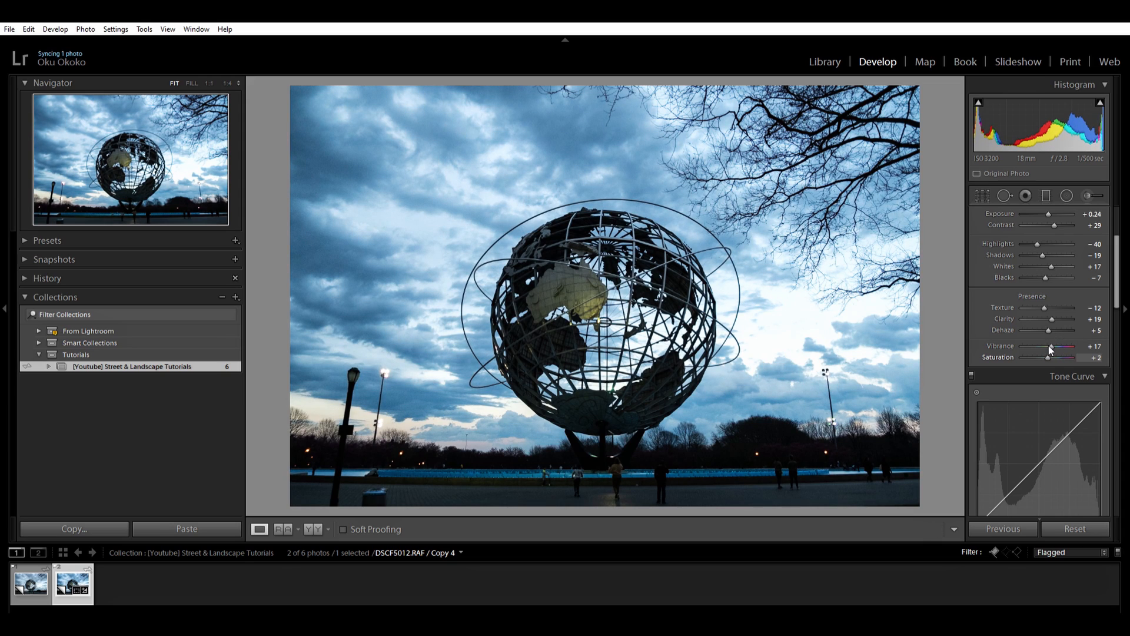
{"action": "left_click_drag", "start_coordinate": [1047, 344], "coordinate": [1049, 345]}
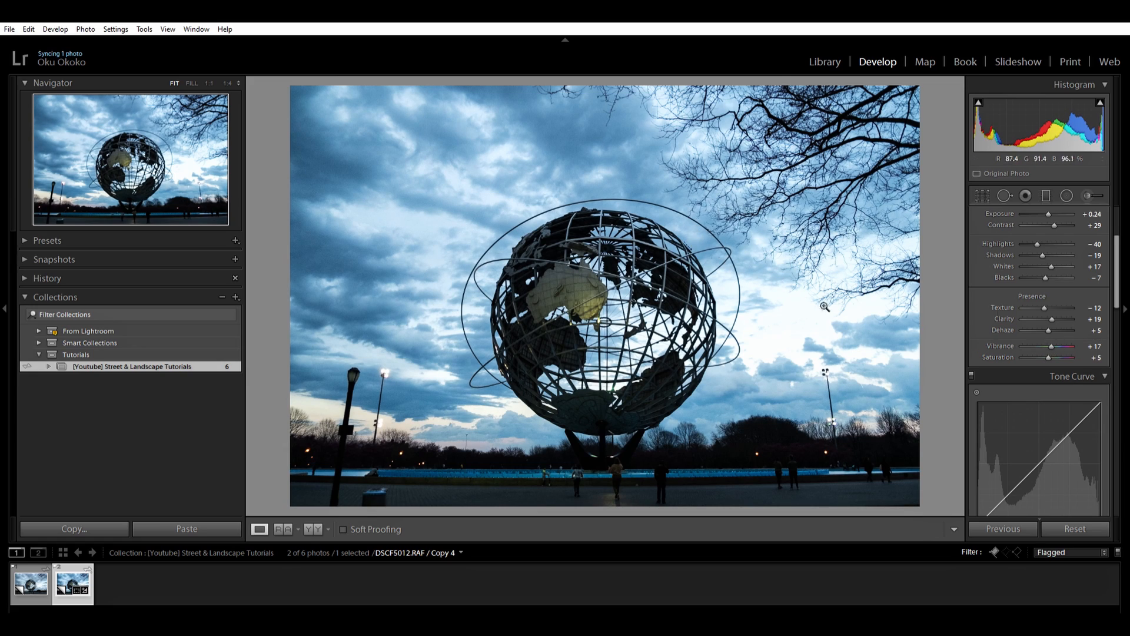
- Lower the saturation of the magenta color range in the HSL adjustments
{"action": "left_click_drag", "start_coordinate": [1116, 250], "coordinate": [1097, 322]}
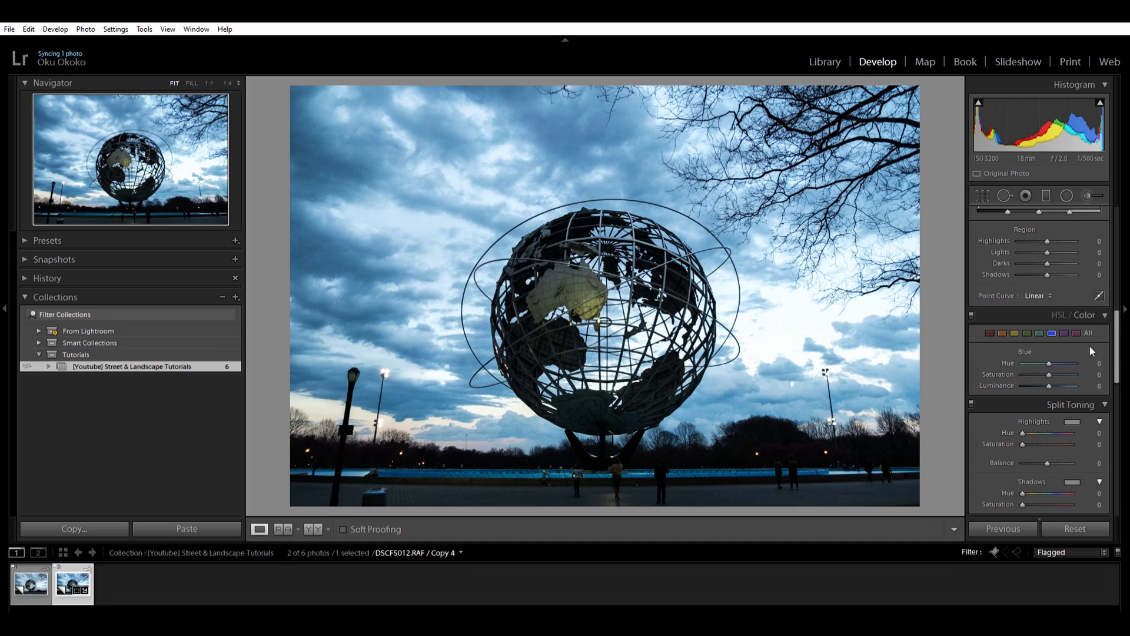
{"action": "left_click", "coordinate": [1077, 332]}
{"action": "left_click_drag", "start_coordinate": [1050, 365], "coordinate": [1035, 366]}
{"action": "left_click_drag", "start_coordinate": [1033, 365], "coordinate": [1033, 365]}
- Set the blue saturation to −36 and lower the aqua saturation to mute the sky and water
{"action": "left_click", "coordinate": [1063, 332]}
{"action": "left_click", "coordinate": [1052, 333]}
{"action": "left_click_drag", "start_coordinate": [1046, 364], "coordinate": [1039, 365]}
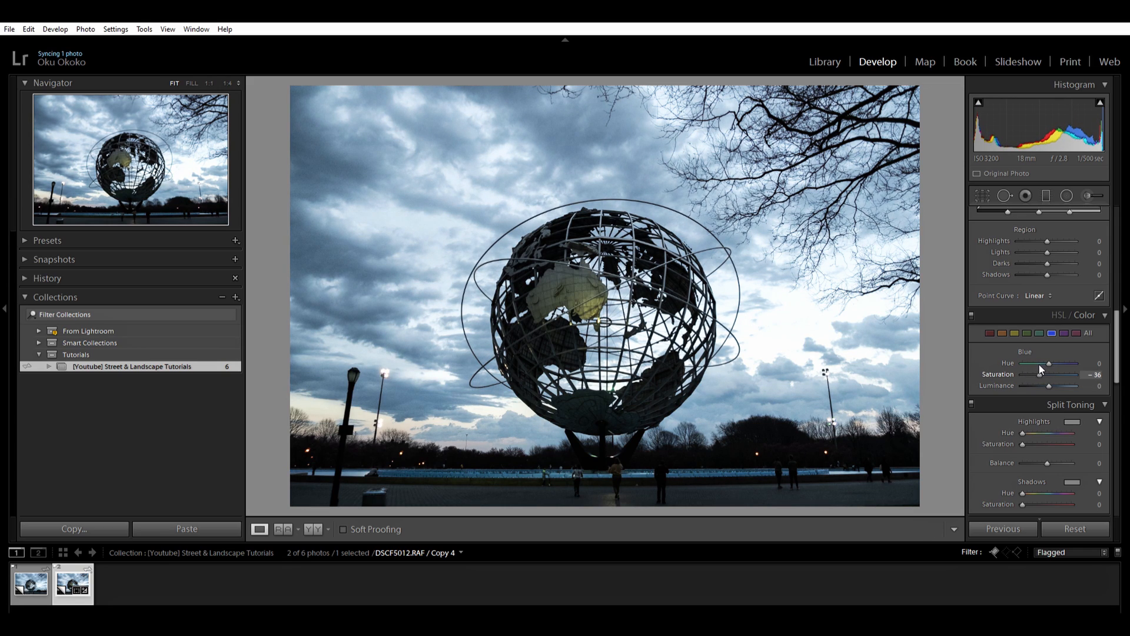
{"action": "left_click", "coordinate": [1040, 332]}
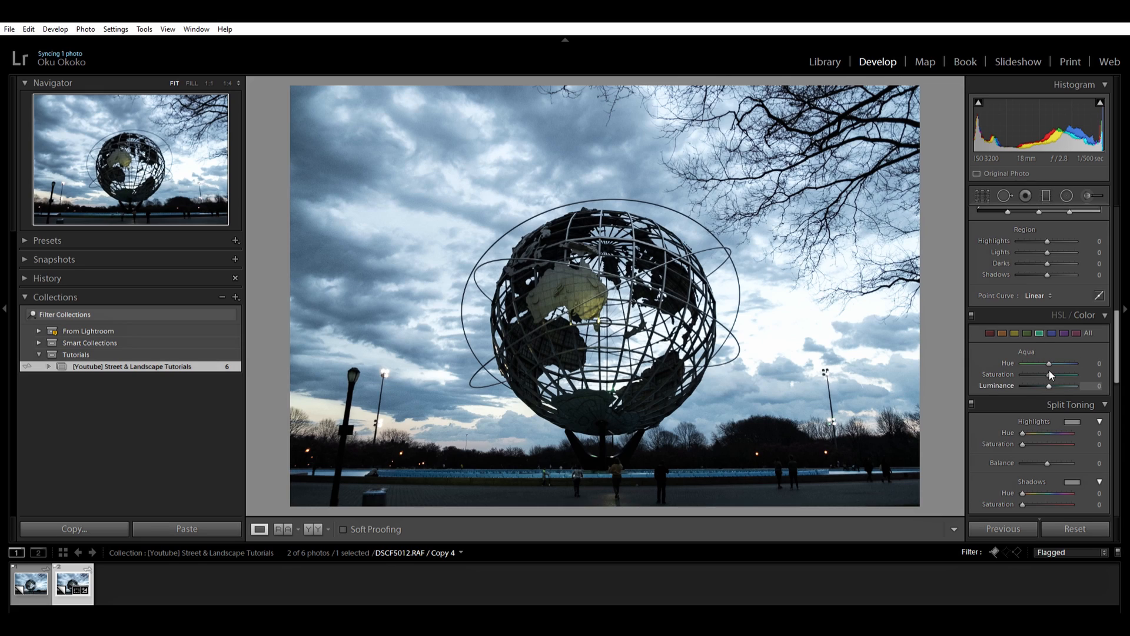
{"action": "mouse_move", "coordinate": [1048, 362]}
{"action": "left_mouse_down"}
{"action": "mouse_move", "coordinate": [1023, 371]}
{"action": "mouse_move", "coordinate": [1037, 363]}
{"action": "left_mouse_up"}
- Shift the green hue toward yellow and raise the green saturation
{"action": "left_click", "coordinate": [1026, 332]}
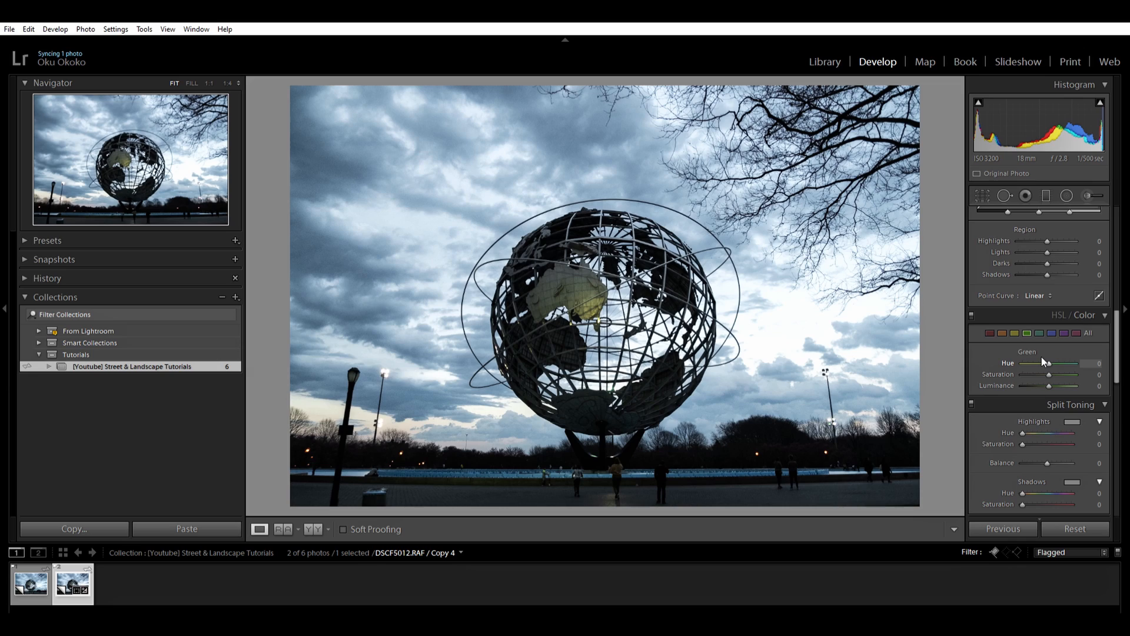
{"action": "left_click_drag", "start_coordinate": [1050, 354], "coordinate": [1036, 351]}
{"action": "left_click_drag", "start_coordinate": [1050, 363], "coordinate": [1058, 362]}
{"action": "left_click_drag", "start_coordinate": [1057, 365], "coordinate": [1057, 365]}
- Shift the yellow hue toward orange and raise the yellow saturation to make the globe's continents more golden
{"action": "left_click", "coordinate": [1014, 332]}
{"action": "left_click_drag", "start_coordinate": [1047, 352], "coordinate": [1040, 355]}
{"action": "left_click_drag", "start_coordinate": [1056, 366], "coordinate": [1060, 364]}
{"action": "left_click_drag", "start_coordinate": [1039, 350], "coordinate": [1039, 352]}
- Set the red saturation to −2 and compare the edited photo with the other copy in the filmstrip
{"action": "left_click", "coordinate": [1001, 333]}
{"action": "left_click", "coordinate": [990, 332]}
{"action": "left_click_drag", "start_coordinate": [1050, 365], "coordinate": [1049, 365]}
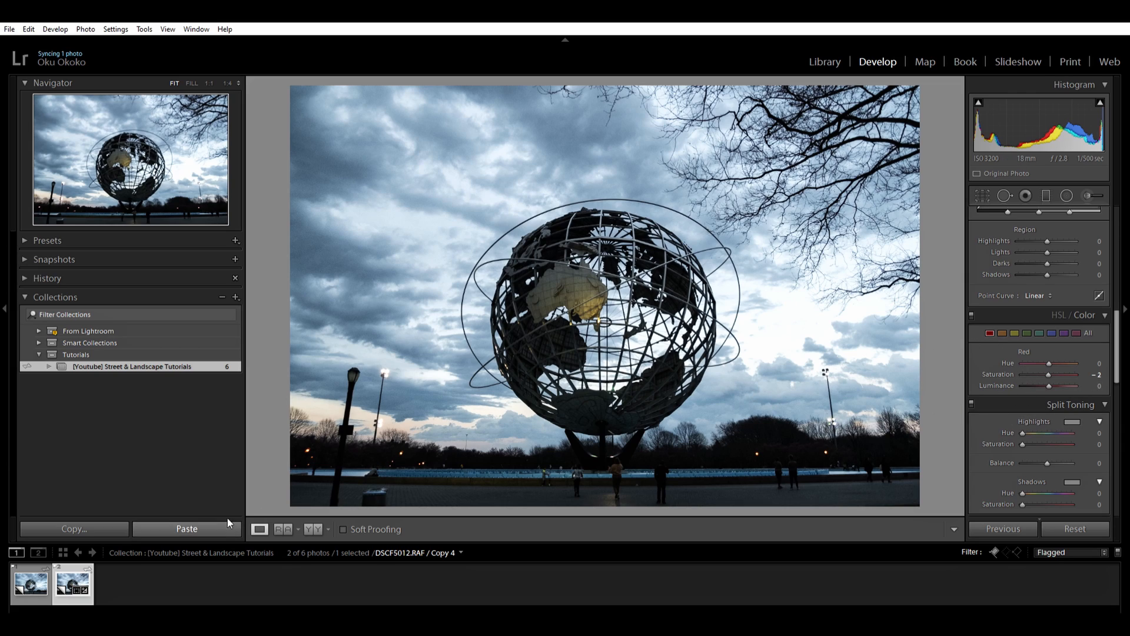
{"action": "left_click", "coordinate": [29, 583]}
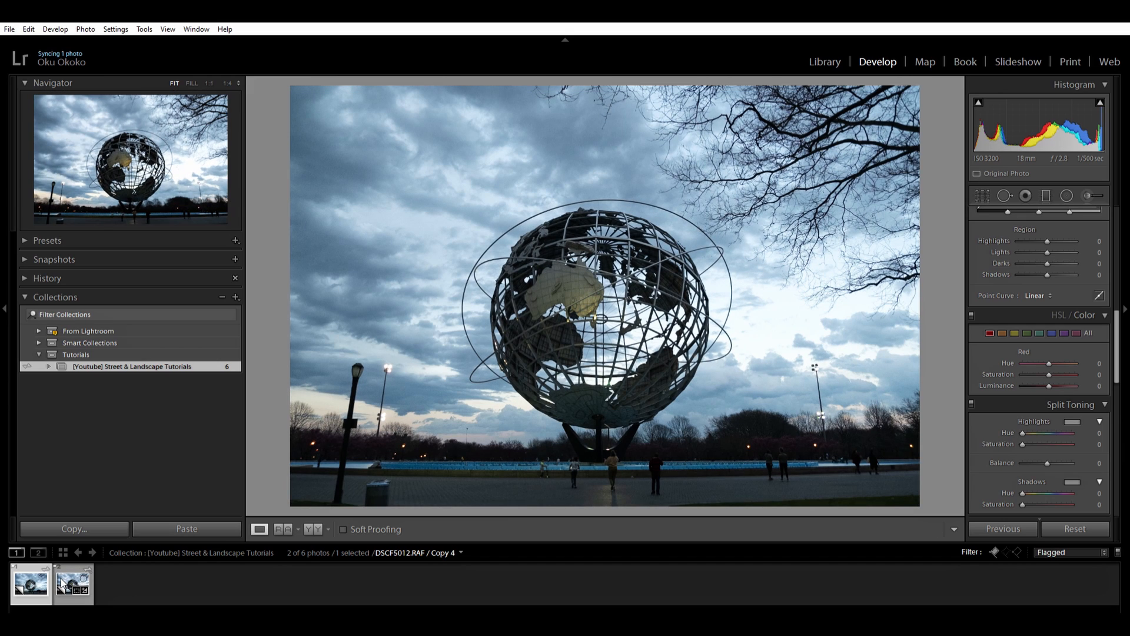
{"action": "left_click", "coordinate": [63, 582]}
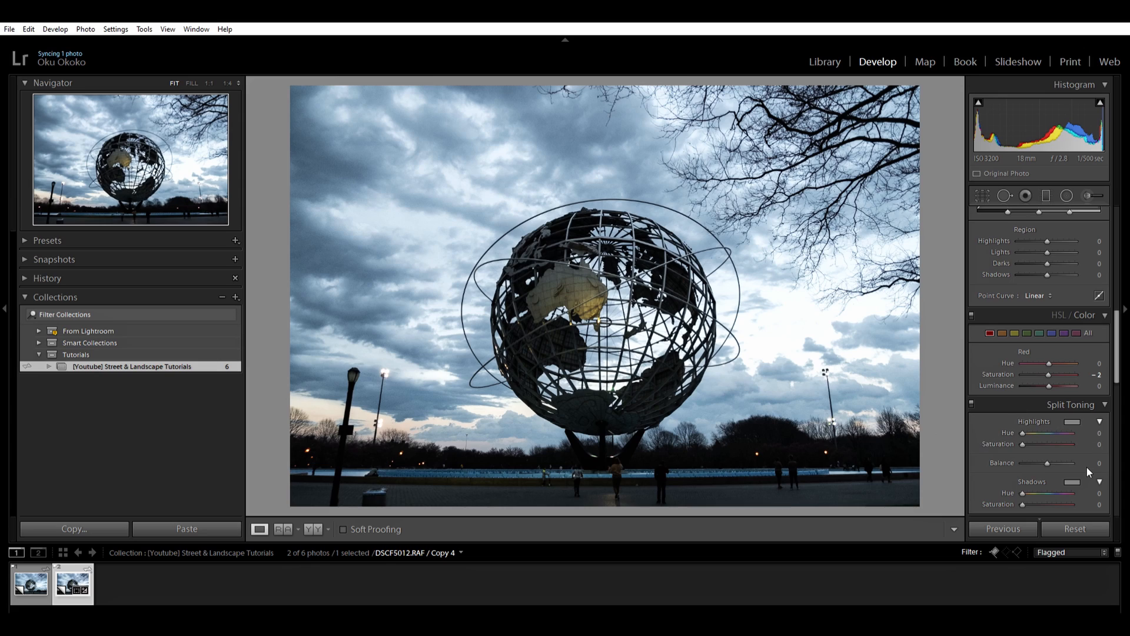
- Set the luminance noise reduction to 6
{"action": "scroll", "coordinate": [1081, 425], "scroll_direction": "down", "scroll_amount": 5}
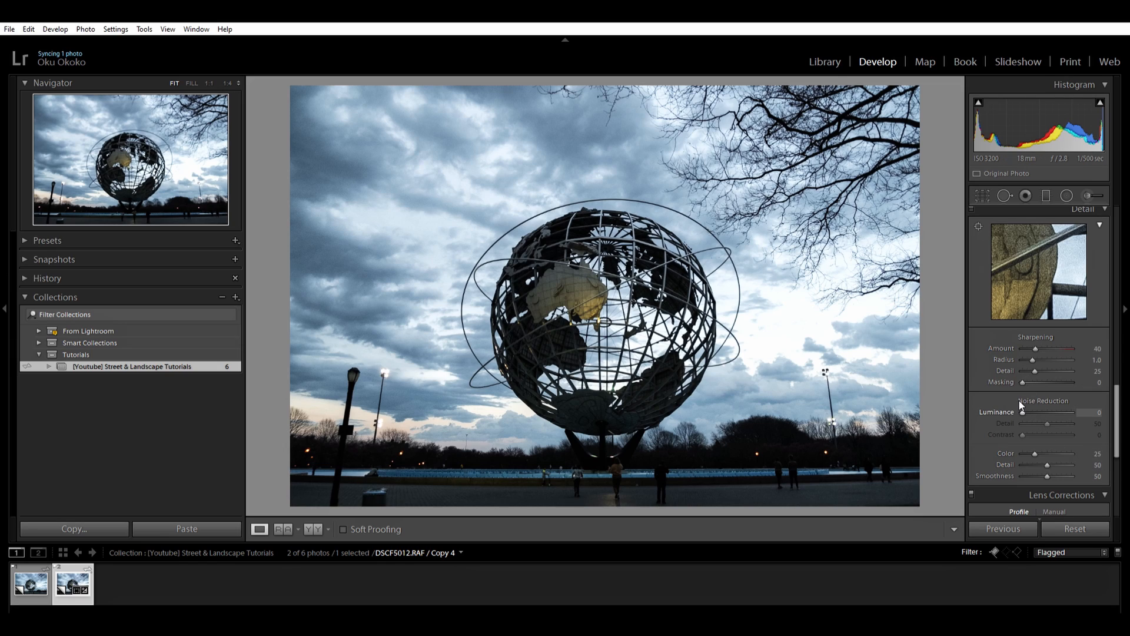
{"action": "left_click_drag", "start_coordinate": [1021, 401], "coordinate": [1024, 400]}
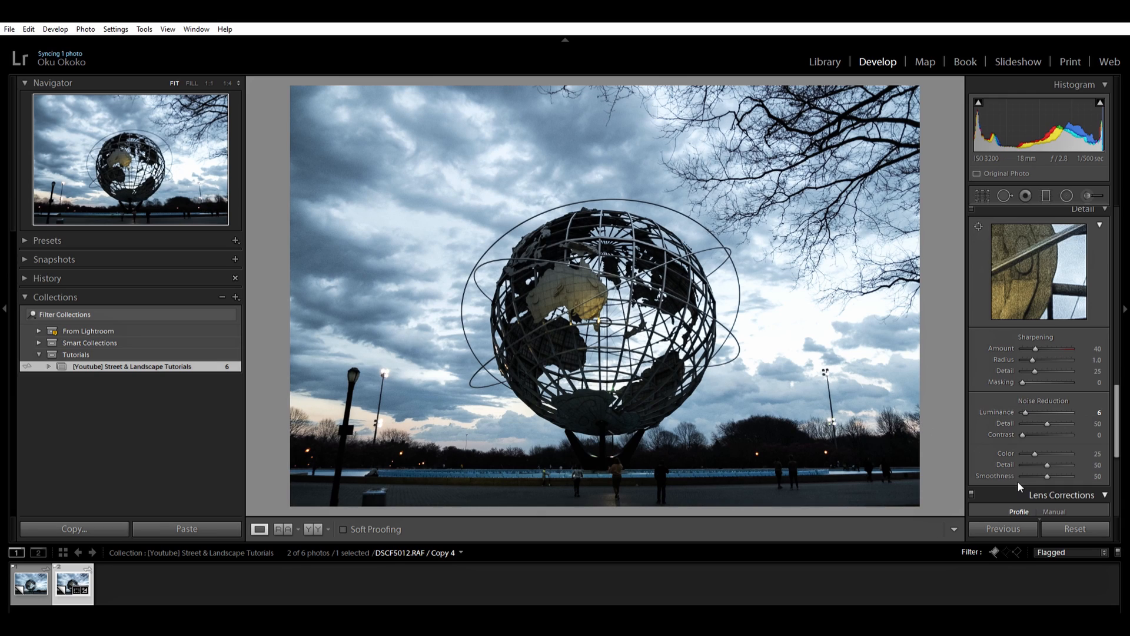
{"action": "left_click_drag", "start_coordinate": [1123, 432], "coordinate": [1118, 297]}
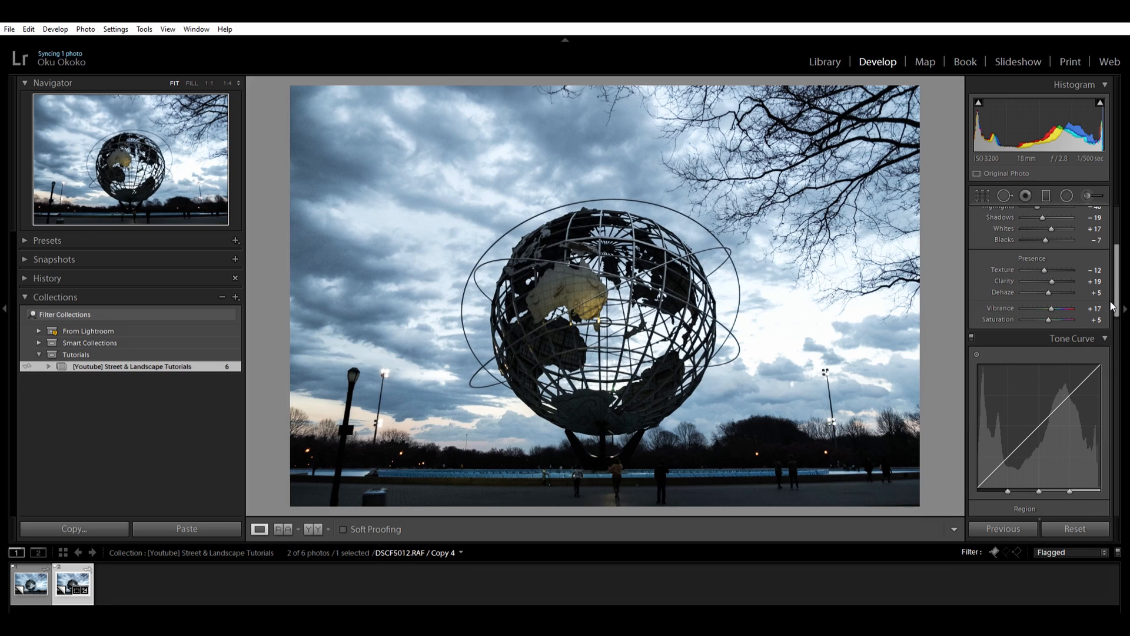
{"action": "left_click_drag", "start_coordinate": [1117, 300], "coordinate": [1117, 274]}
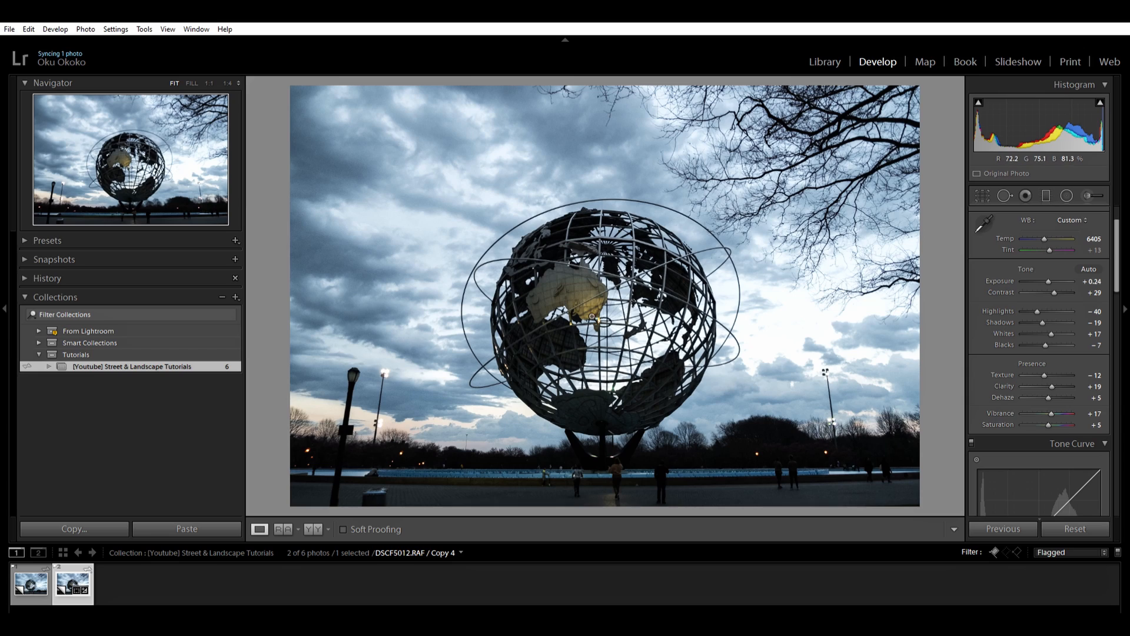
- Draw a circular radial filter over the globe, then resize and center it to fit the sphere's outline
{"action": "left_click", "coordinate": [1065, 193]}
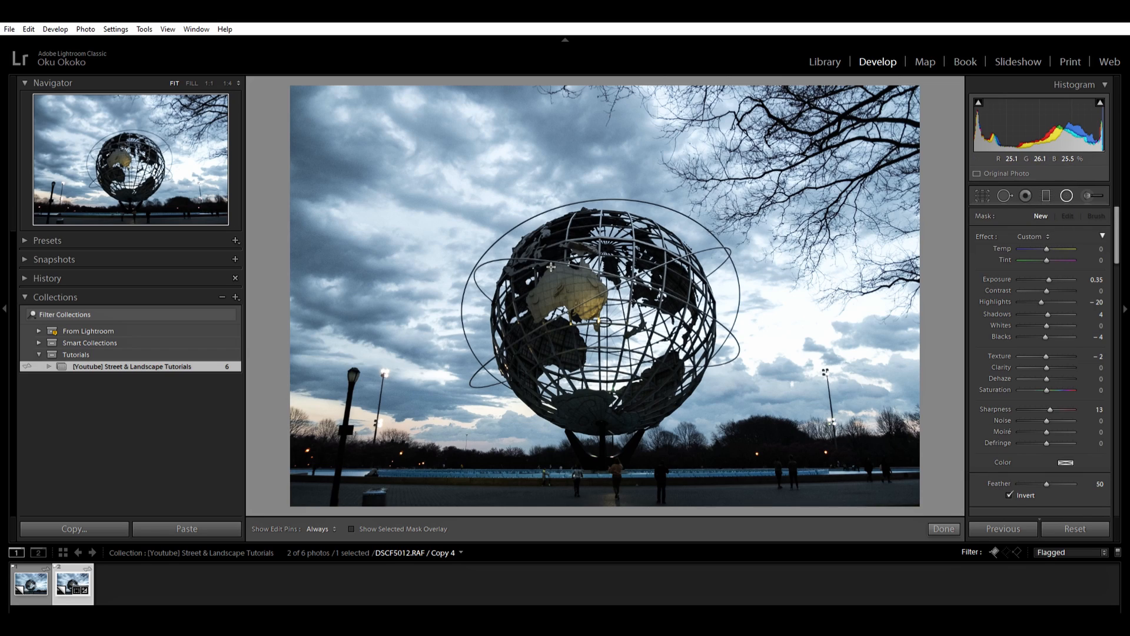
{"action": "left_click_drag", "start_coordinate": [557, 275], "coordinate": [656, 376]}
{"action": "left_click_drag", "start_coordinate": [553, 267], "coordinate": [604, 315]}
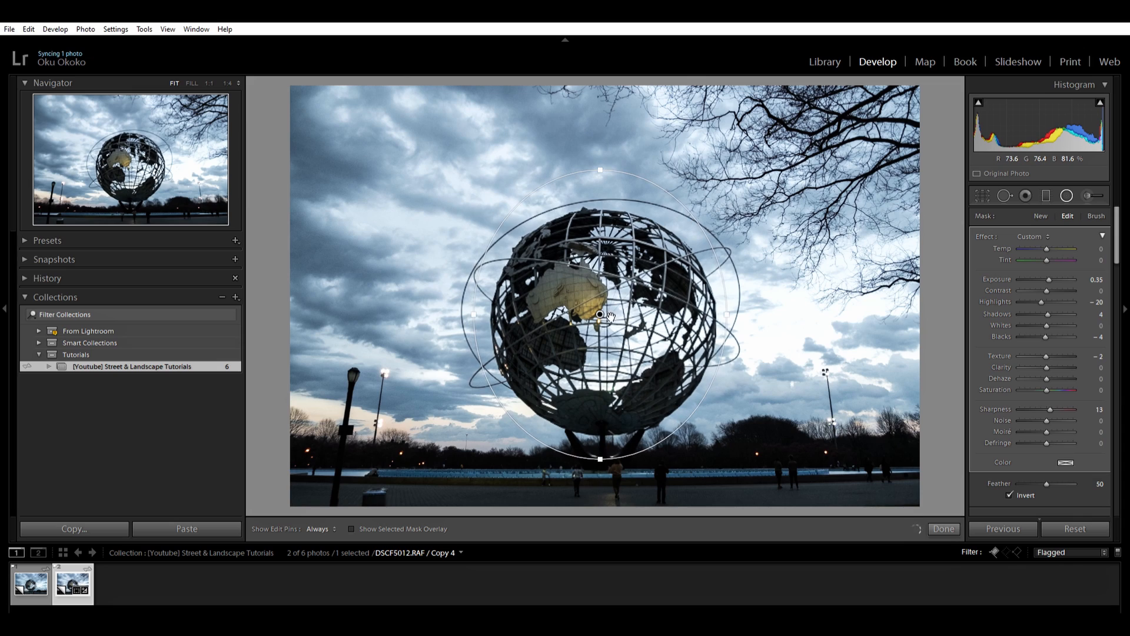
{"action": "left_click_drag", "start_coordinate": [600, 459], "coordinate": [600, 435]}
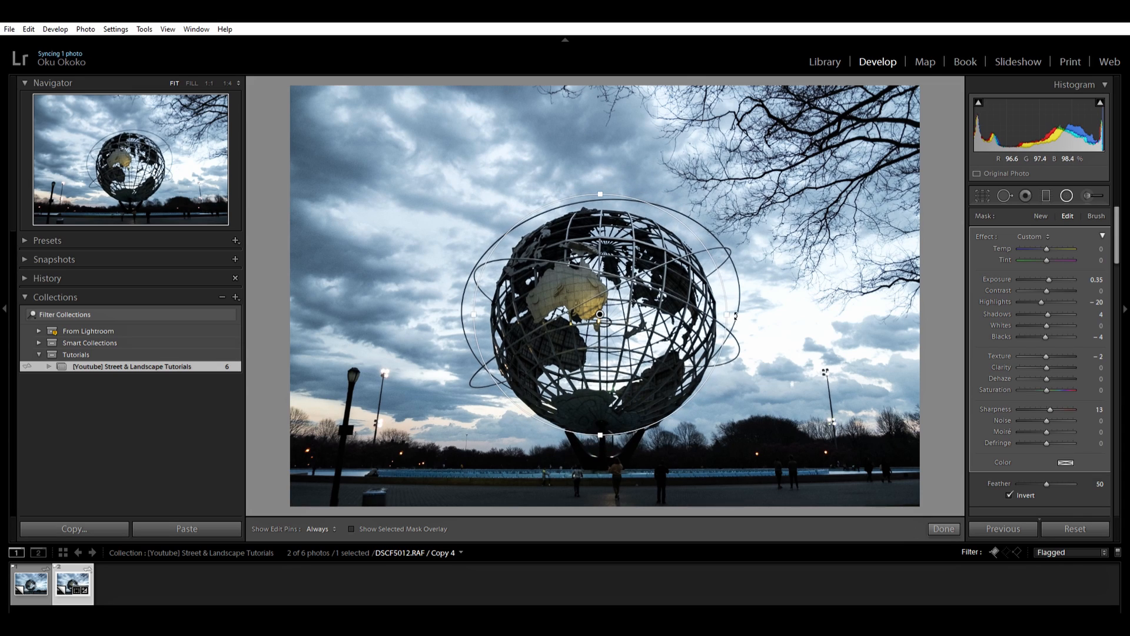
{"action": "left_click_drag", "start_coordinate": [736, 307], "coordinate": [725, 308]}
{"action": "left_click_drag", "start_coordinate": [614, 307], "coordinate": [617, 315]}
{"action": "left_click_drag", "start_coordinate": [718, 321], "coordinate": [709, 321]}
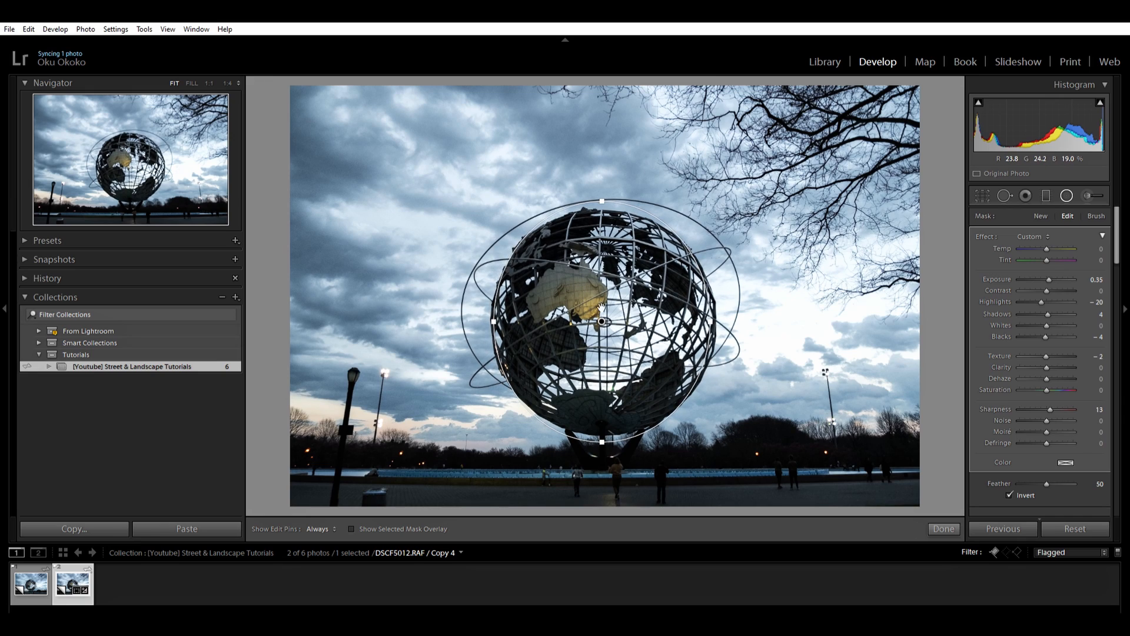
{"action": "left_click_drag", "start_coordinate": [604, 313], "coordinate": [601, 315]}
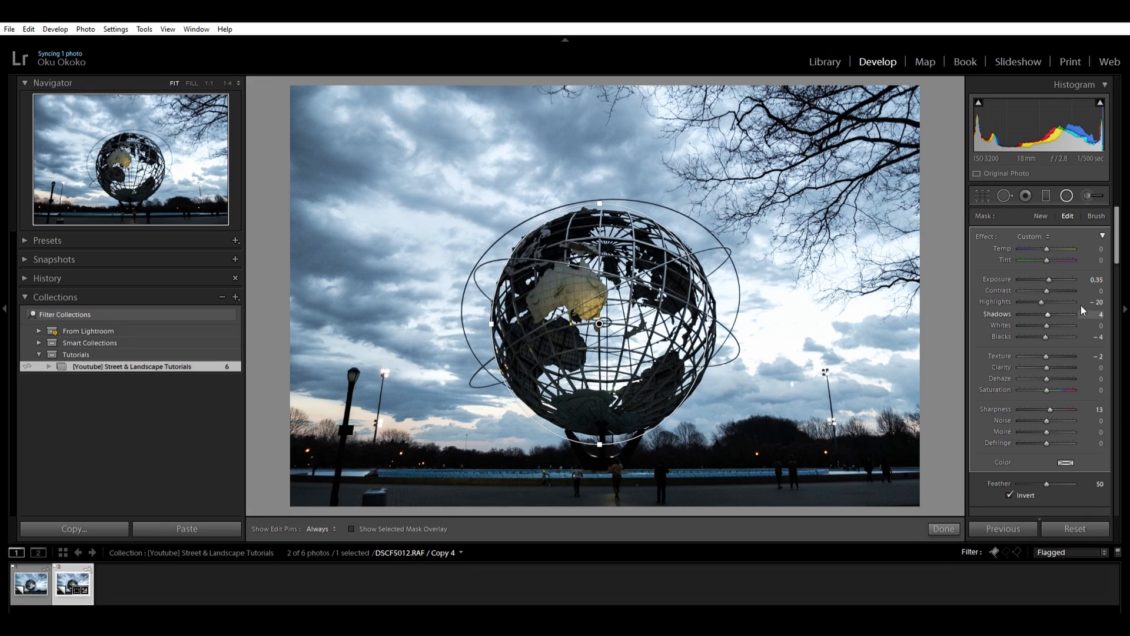
- Set the globe filter's temperature and saturation to 20, exposure to 0.52 and shadows to 17, and zero its highlights, blacks and sharpness
{"action": "double_click", "coordinate": [1043, 302]}
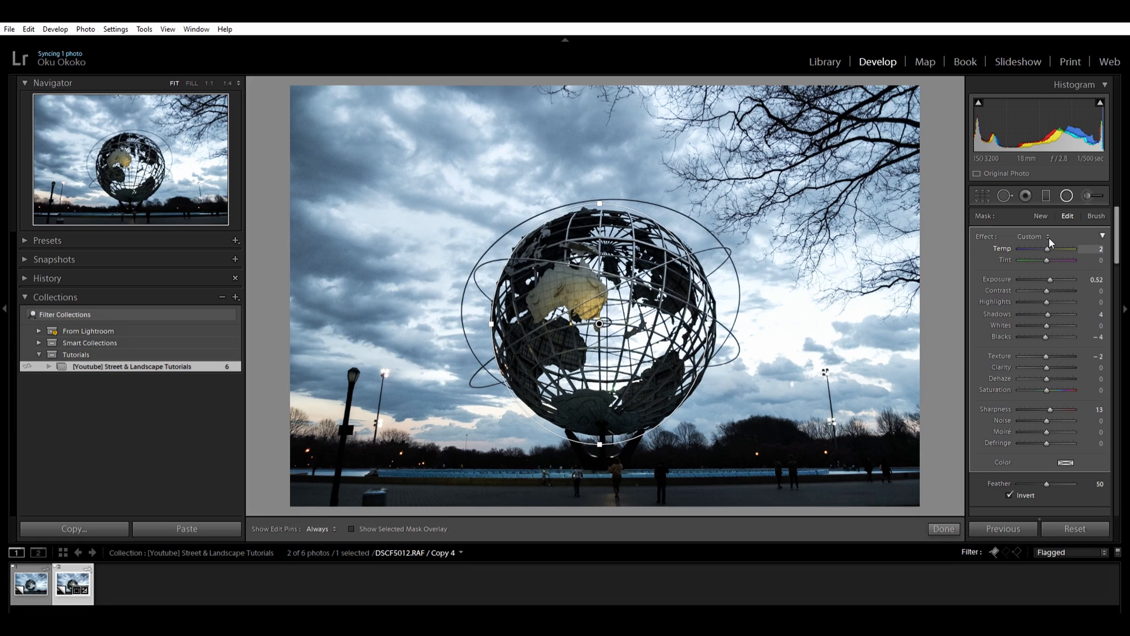
{"action": "left_click_drag", "start_coordinate": [1051, 238], "coordinate": [1053, 238]}
{"action": "left_click_drag", "start_coordinate": [602, 318], "coordinate": [605, 320]}
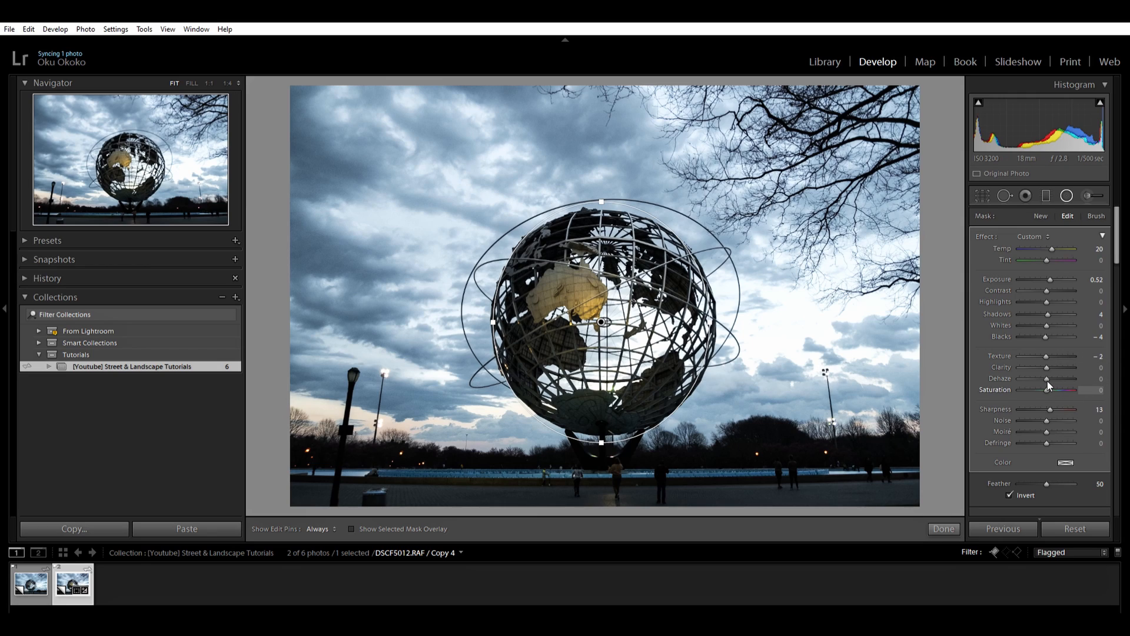
{"action": "left_click_drag", "start_coordinate": [1052, 381], "coordinate": [1053, 382]}
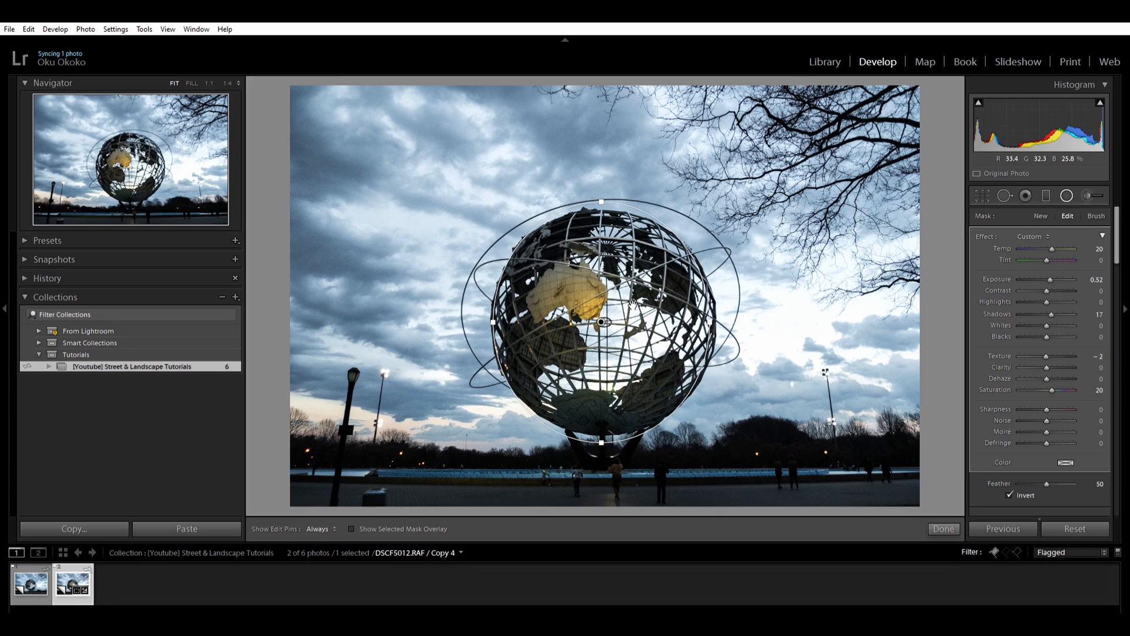
- Set the globe filter's exposure to 0.61, contrast to 9 and highlights to −22, nudge it up and left, and finish the filter
{"action": "left_click_drag", "start_coordinate": [1047, 291], "coordinate": [1052, 278]}
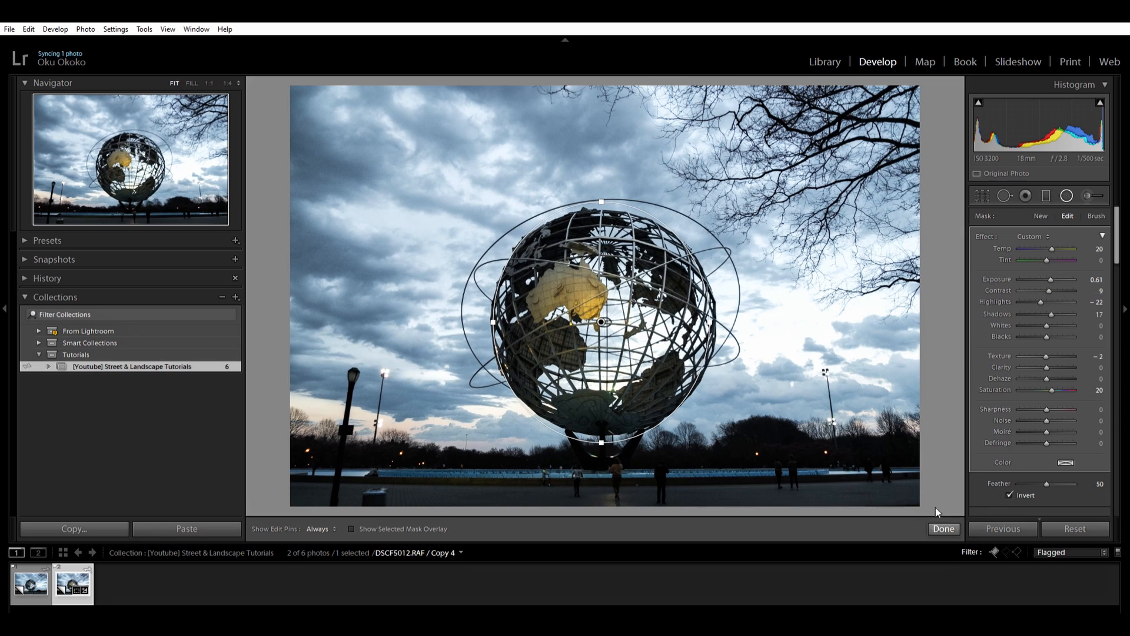
{"action": "mouse_move", "coordinate": [601, 321]}
{"action": "left_mouse_down"}
{"action": "mouse_move", "coordinate": [796, 338]}
{"action": "mouse_move", "coordinate": [595, 313]}
{"action": "left_mouse_up"}
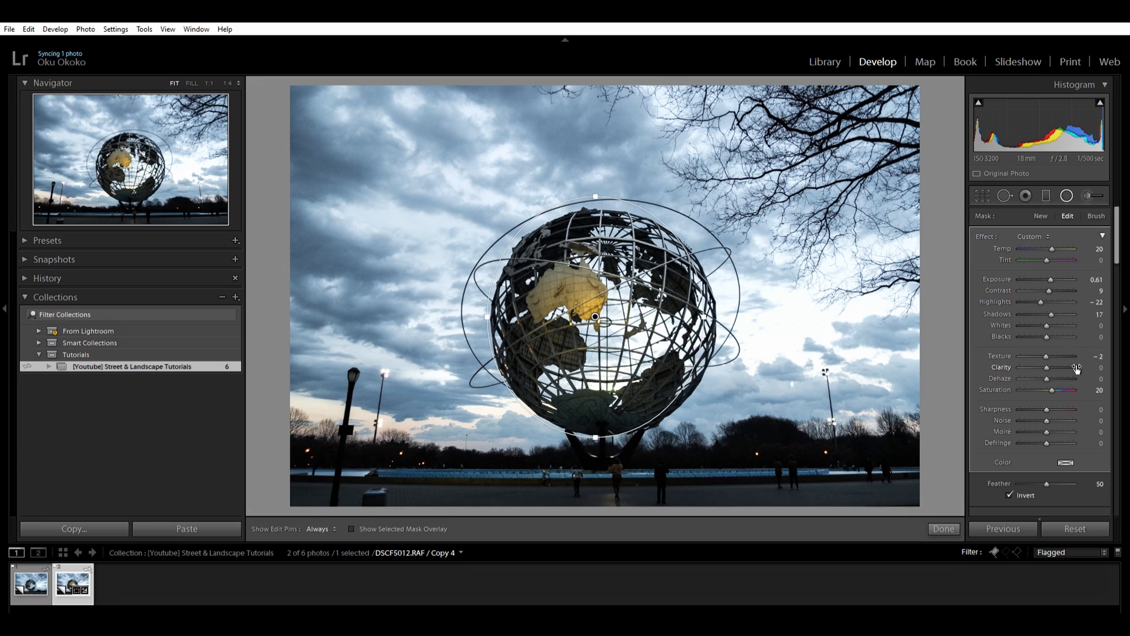
{"action": "left_click", "coordinate": [937, 518]}
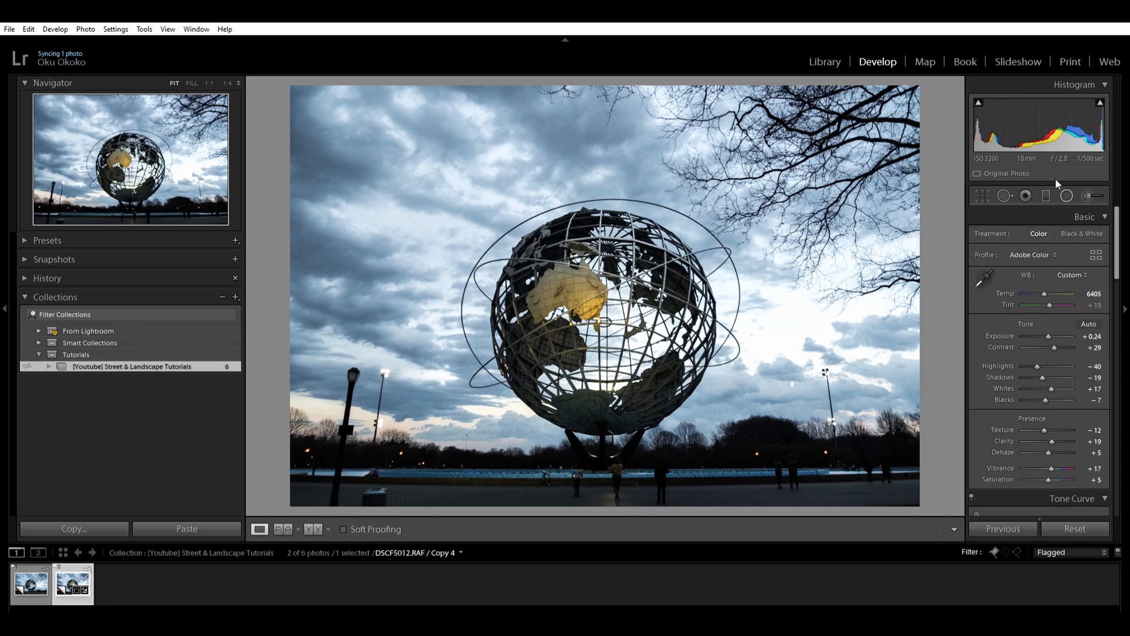
- Draw a horizontal graduated filter ending at the photo's upper edge and zero its exposure, highlights, blacks, texture and sharpness
{"action": "left_click", "coordinate": [1045, 191]}
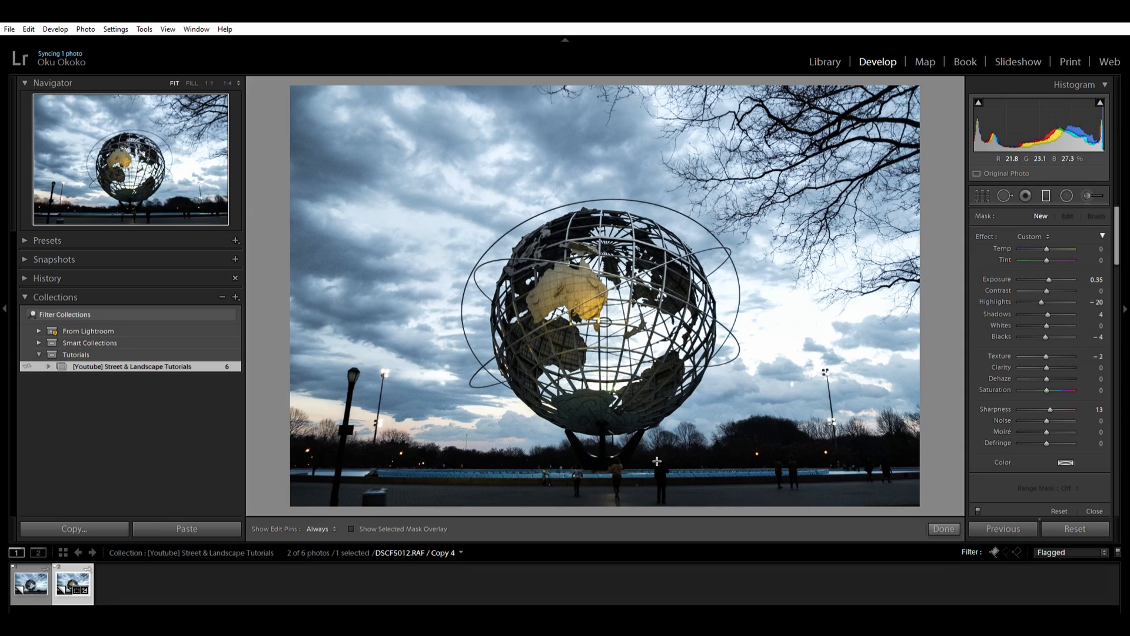
{"action": "left_click_drag", "start_coordinate": [595, 487], "coordinate": [658, 82]}
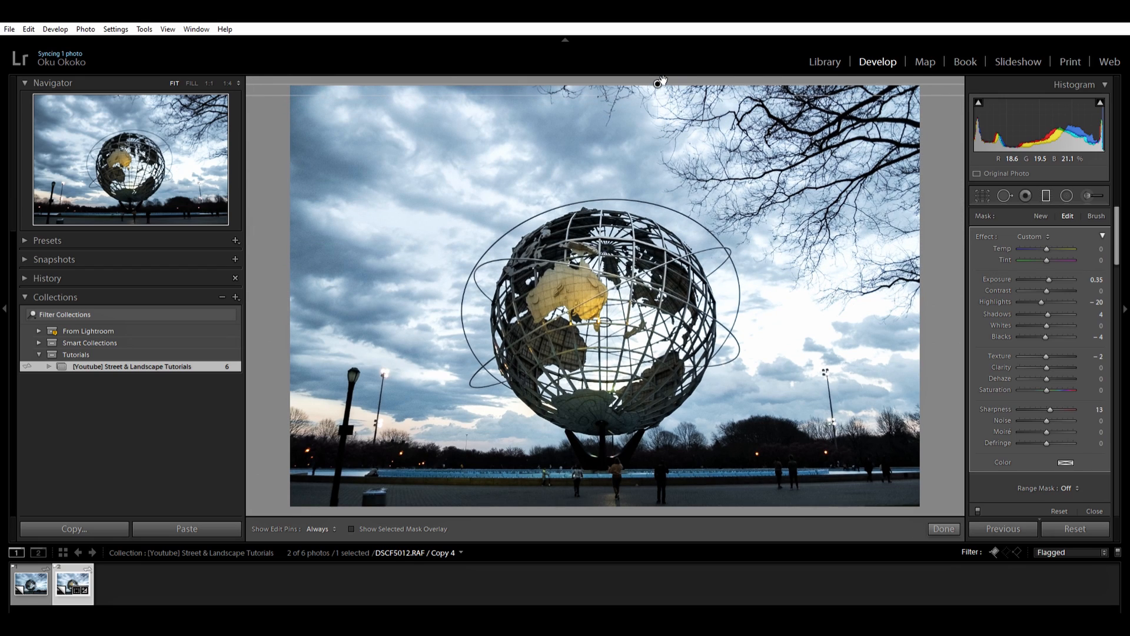
{"action": "double_click", "coordinate": [1048, 279]}
{"action": "double_click", "coordinate": [1042, 301]}
{"action": "double_click", "coordinate": [1046, 355]}
{"action": "double_click", "coordinate": [1047, 409]}
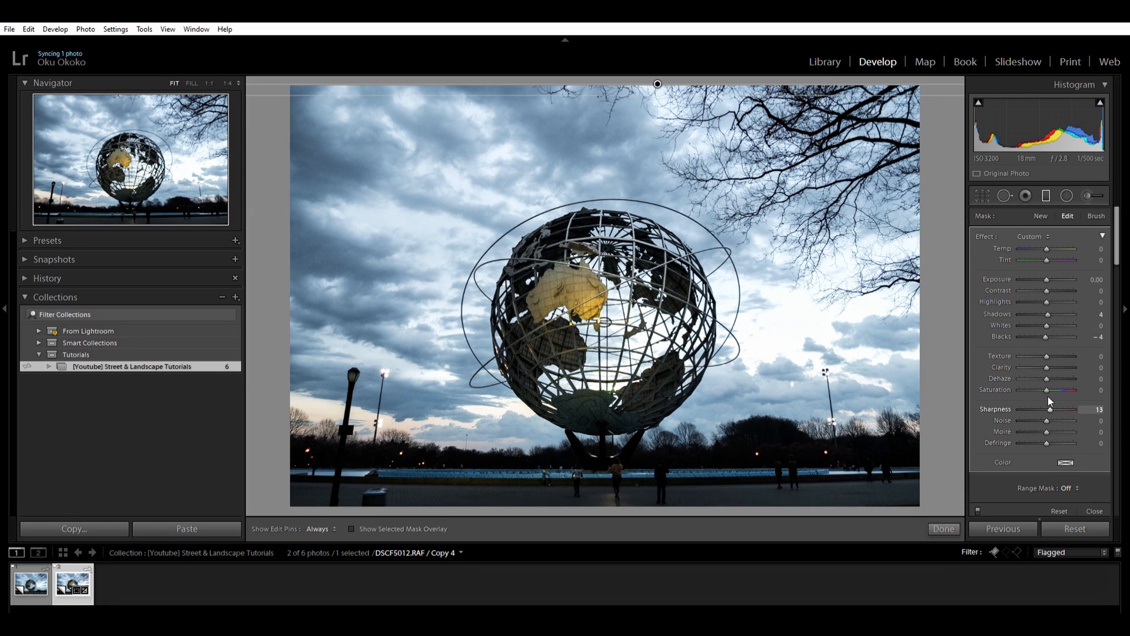
{"action": "double_click", "coordinate": [1048, 328]}
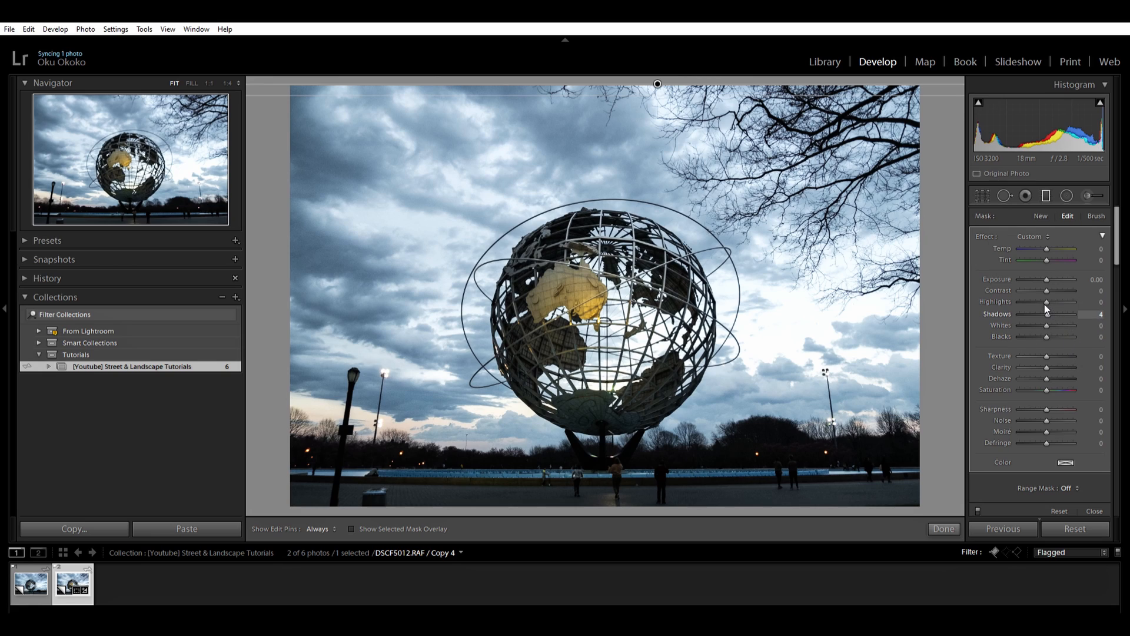
- Set the graduated filter's shadows to −41, blacks to 17 and temperature to 7, and nudge the filter slightly up
{"action": "left_click_drag", "start_coordinate": [1048, 303], "coordinate": [1038, 302]}
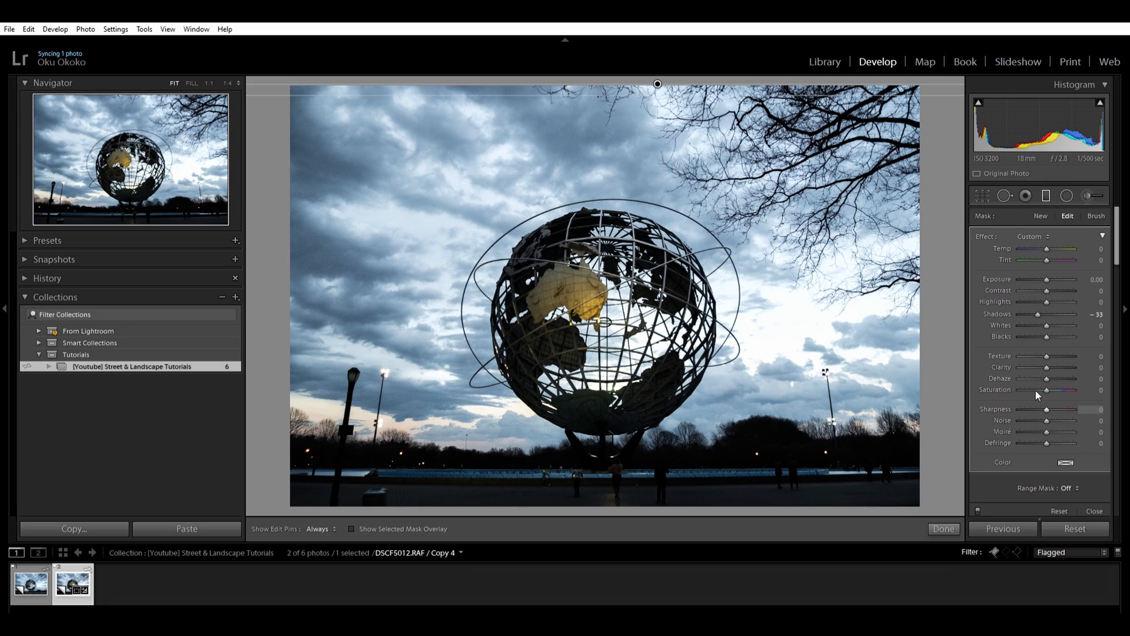
{"action": "left_click_drag", "start_coordinate": [1047, 336], "coordinate": [1053, 327]}
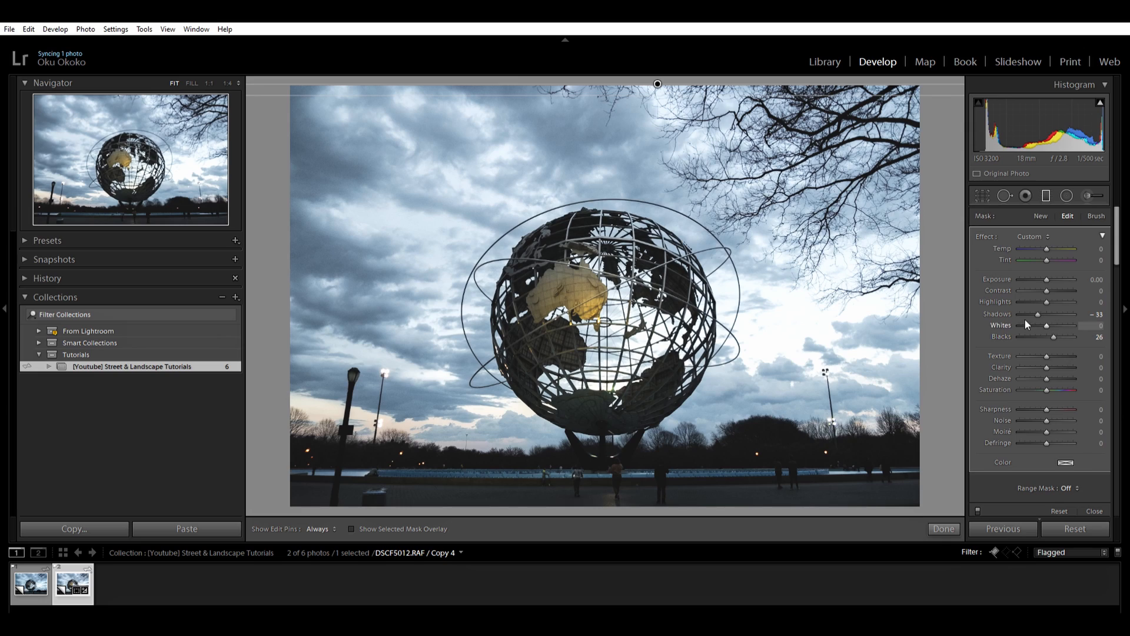
{"action": "left_click_drag", "start_coordinate": [1036, 302], "coordinate": [1036, 301]}
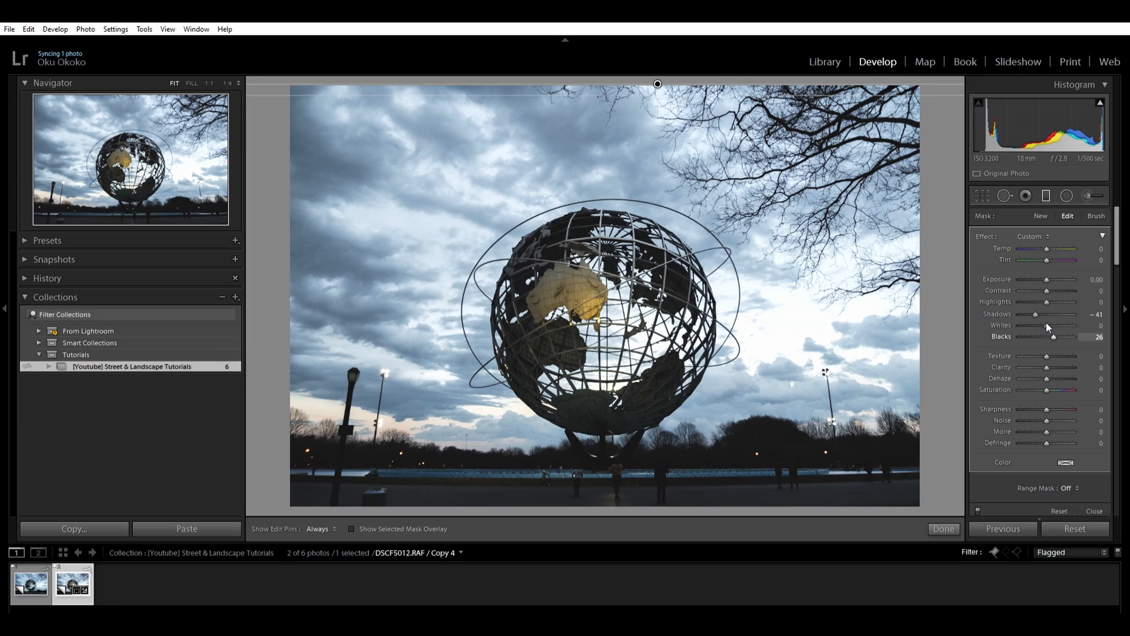
{"action": "left_click_drag", "start_coordinate": [664, 80], "coordinate": [664, 74]}
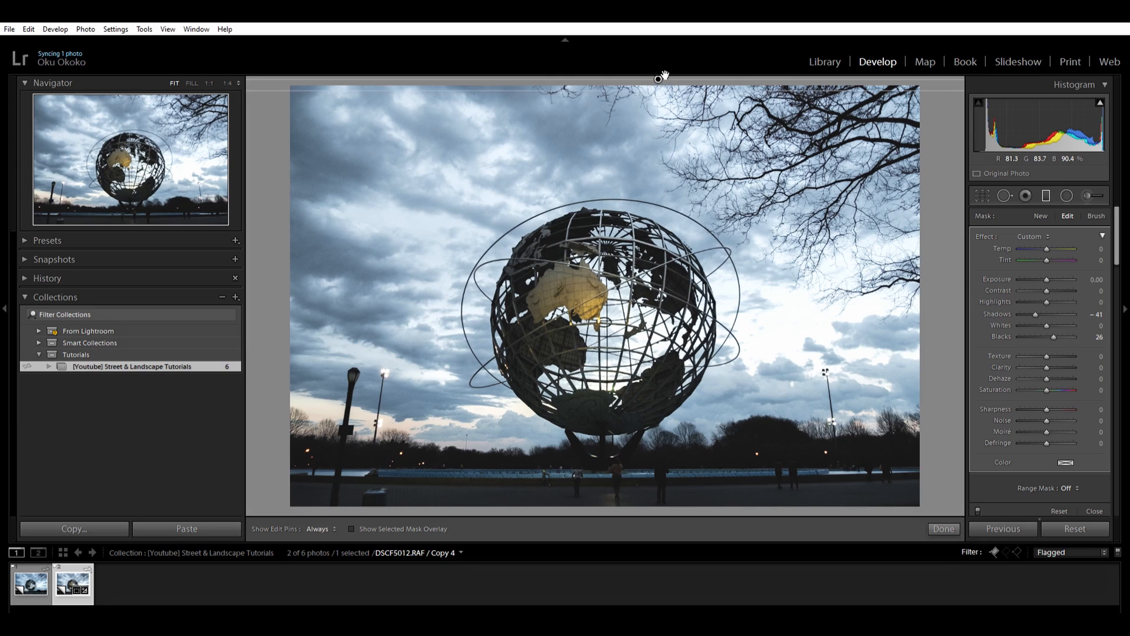
{"action": "left_click_drag", "start_coordinate": [1056, 324], "coordinate": [1054, 326]}
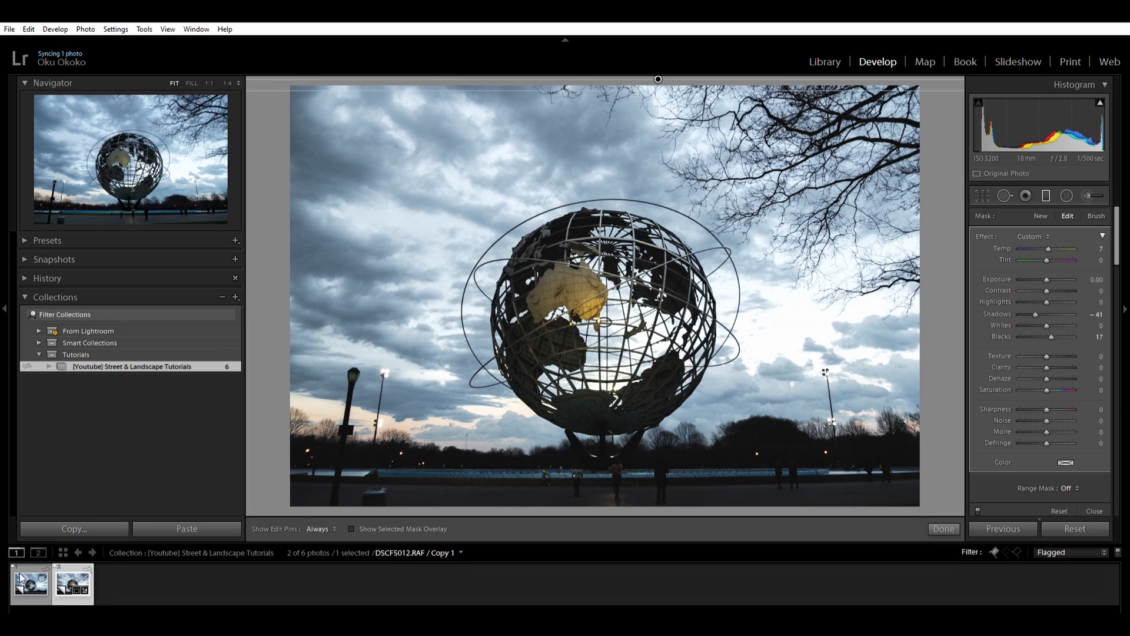
- Compare the edited photo with the unedited Copy 1 and finish the graduated filter
{"action": "left_click", "coordinate": [31, 587]}
{"action": "left_click", "coordinate": [64, 590]}
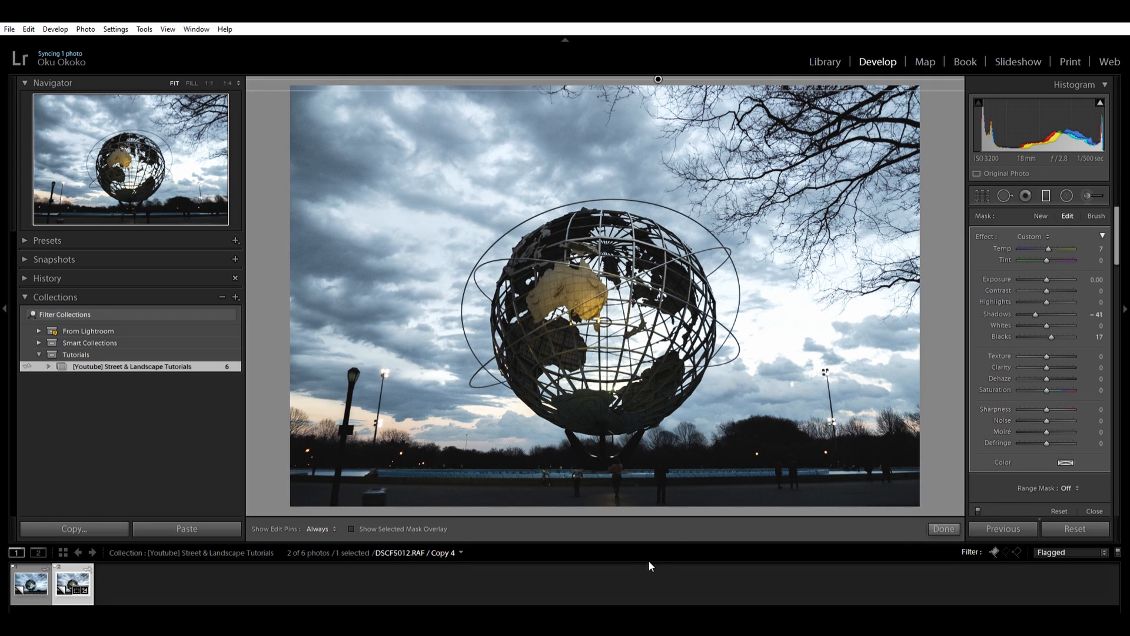
{"action": "left_click", "coordinate": [947, 528]}
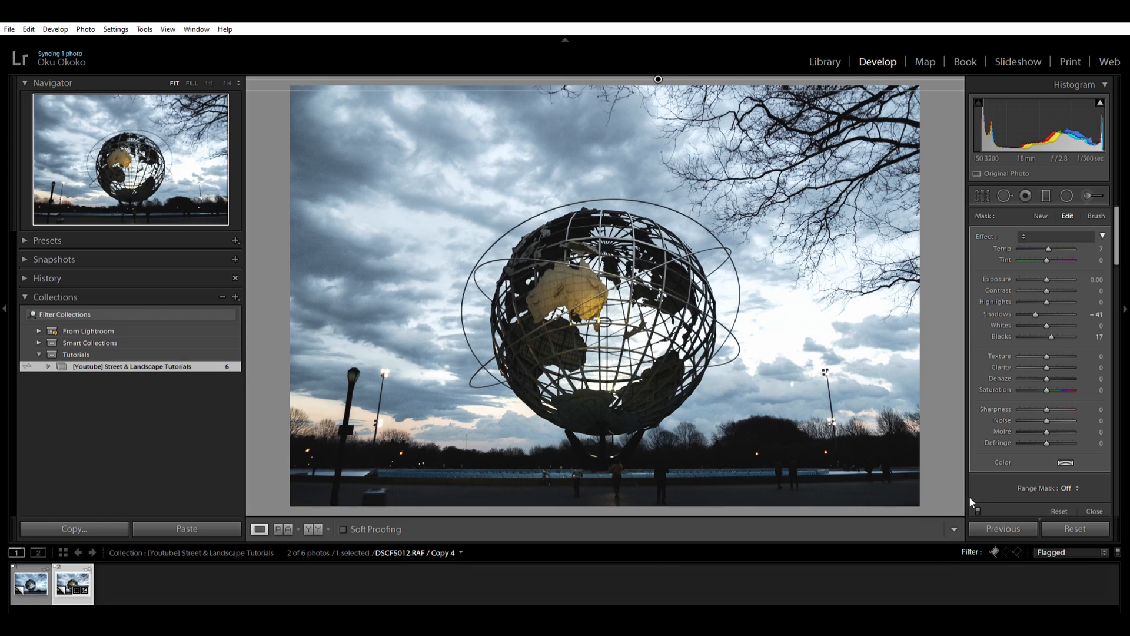
- Reset the photo's global shadows to 0, set vibrance to +21, and compare the result with the unedited Copy 1
{"action": "double_click", "coordinate": [1043, 366]}
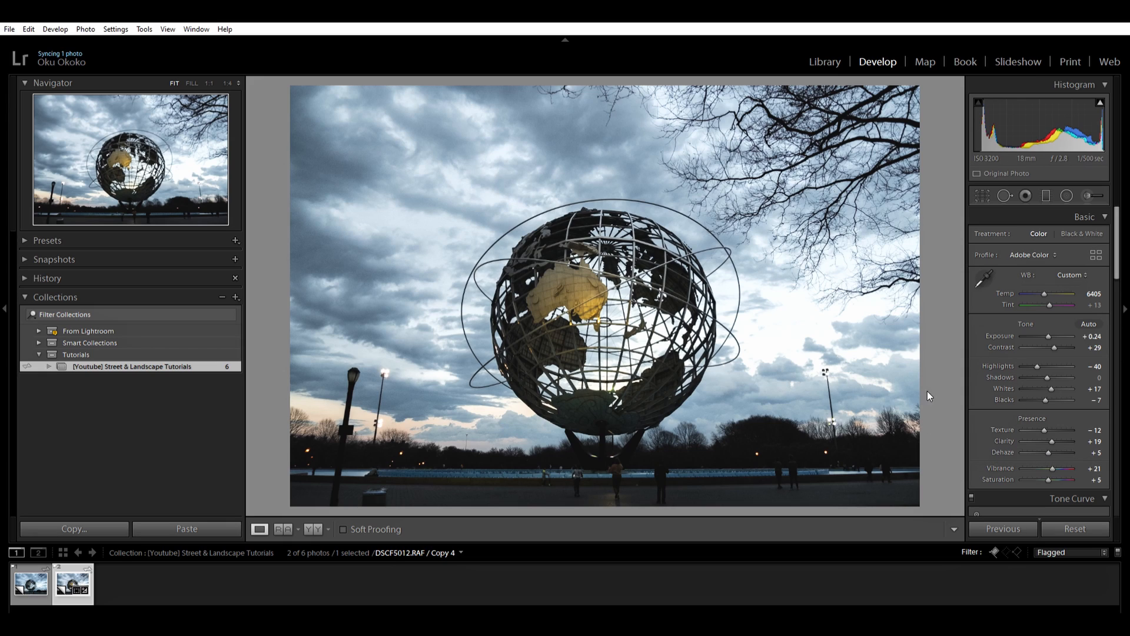
{"action": "left_click", "coordinate": [31, 587]}
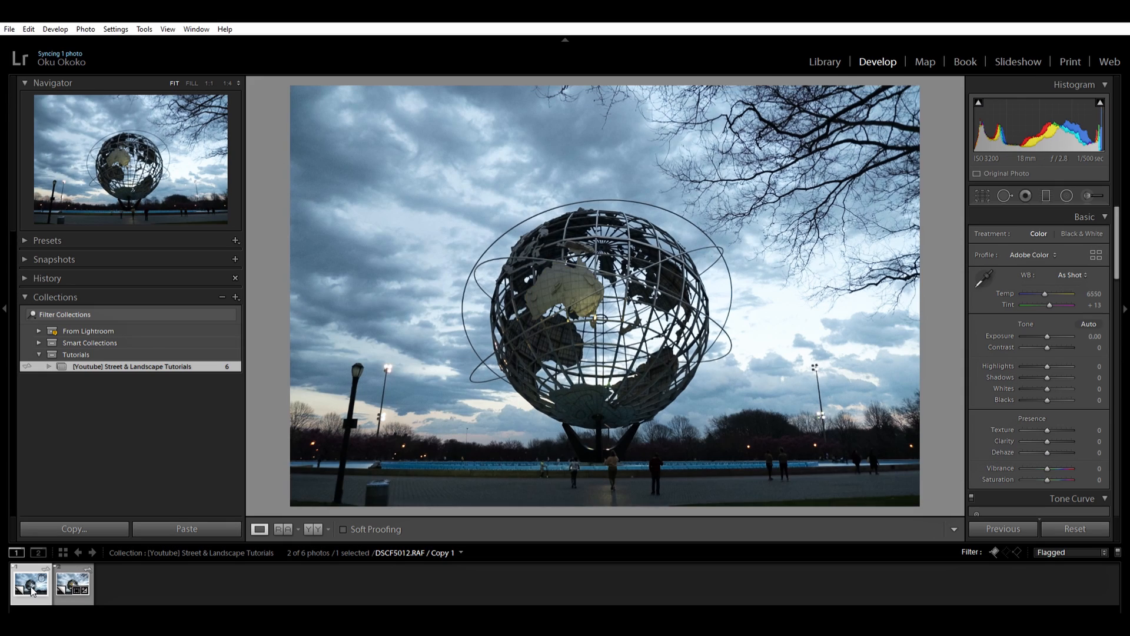
{"action": "left_click", "coordinate": [63, 594]}
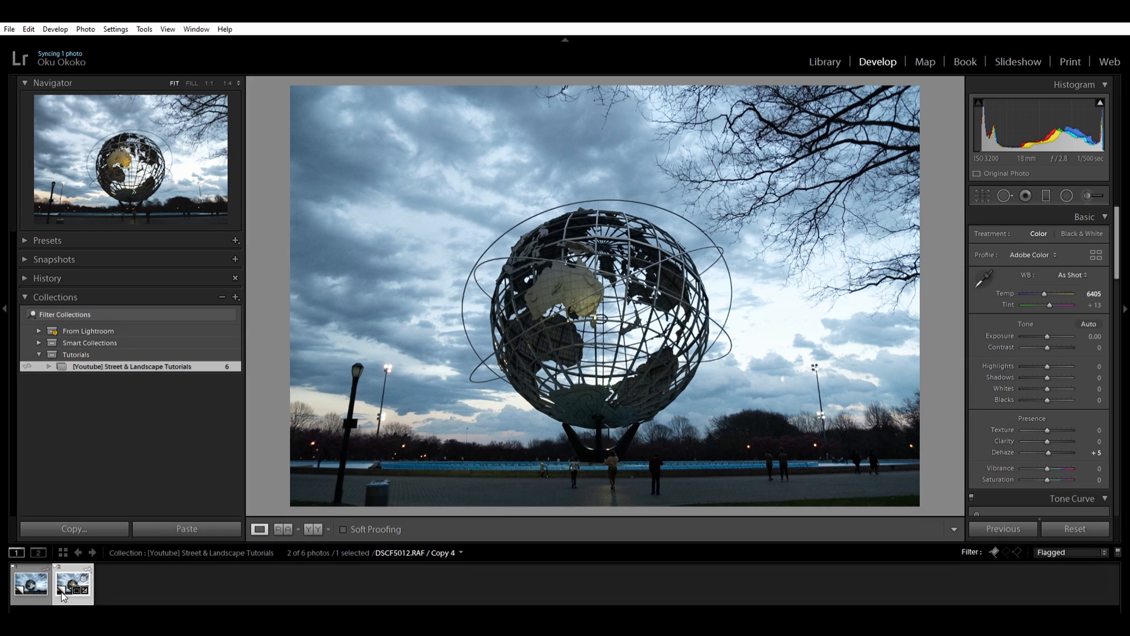